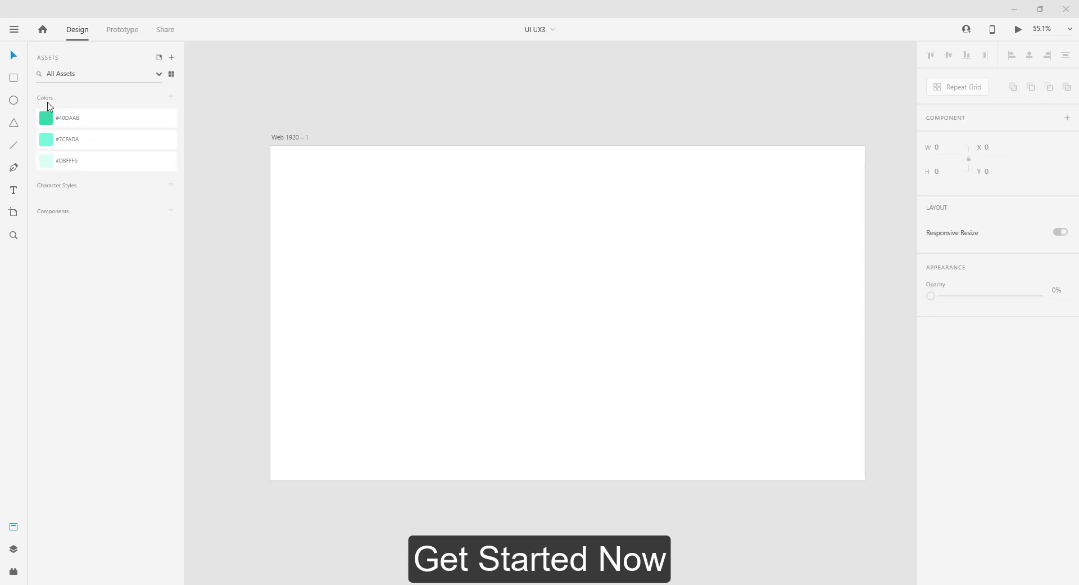
- Select the Web 1920 – 1 artboard and apply the saved #DBFFF6 swatch as its fill
{"action": "left_click", "coordinate": [278, 138]}
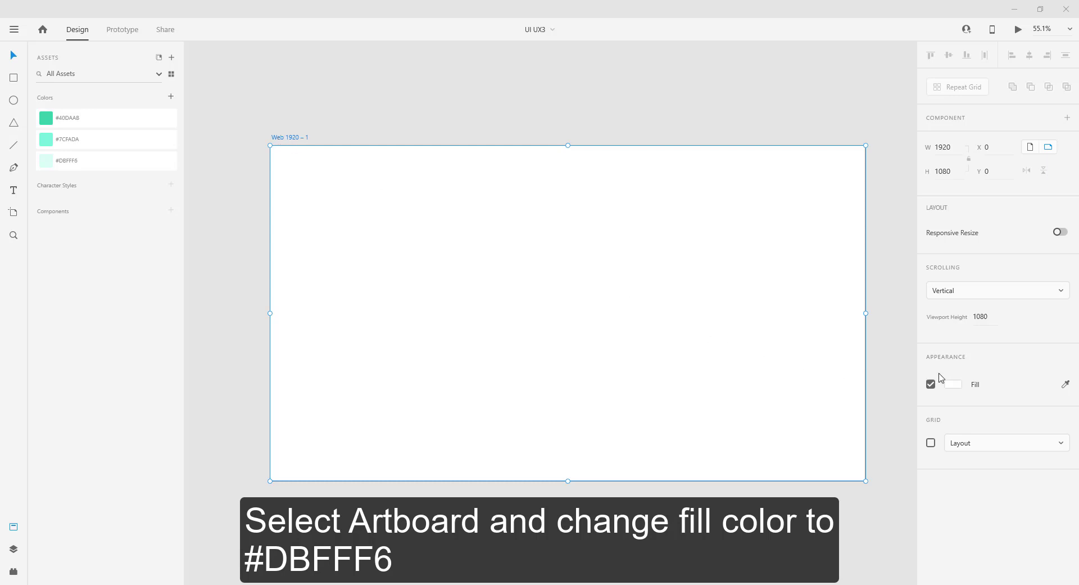
{"action": "left_click", "coordinate": [50, 166]}
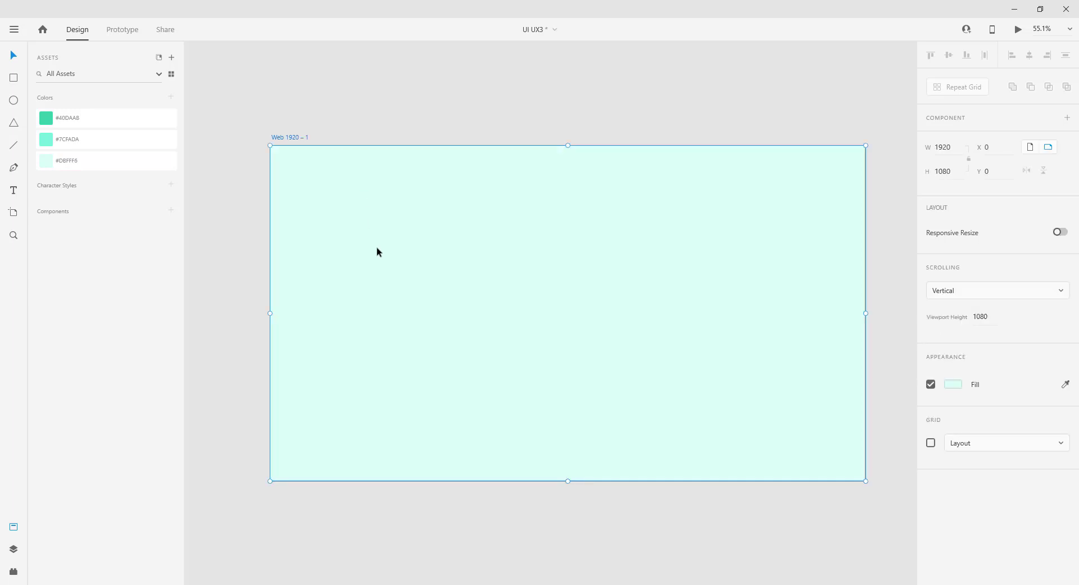
- Draw a rectangle and set it to W 180, H 180 with a 40 corner radius
{"action": "left_click", "coordinate": [247, 106]}
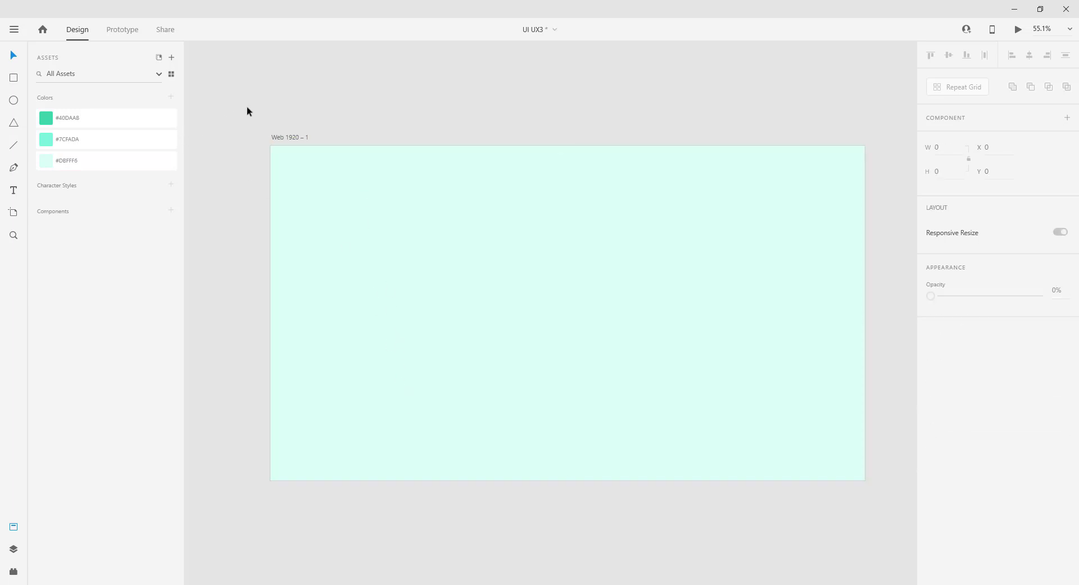
{"action": "left_click", "coordinate": [14, 78]}
{"action": "left_click_drag", "start_coordinate": [439, 205], "coordinate": [496, 281]}
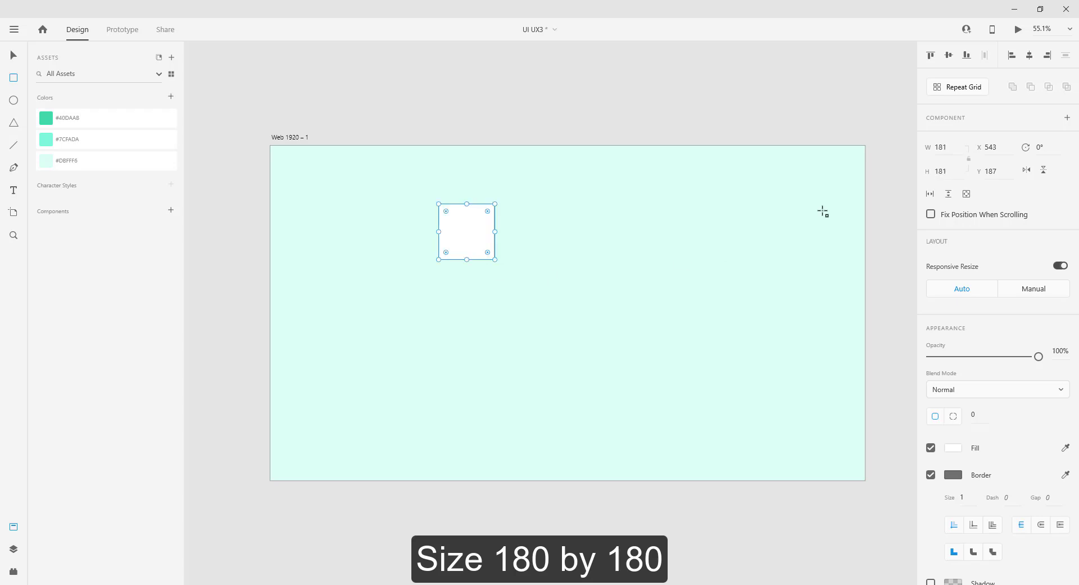
{"action": "left_click_drag", "start_coordinate": [952, 147], "coordinate": [932, 149]}
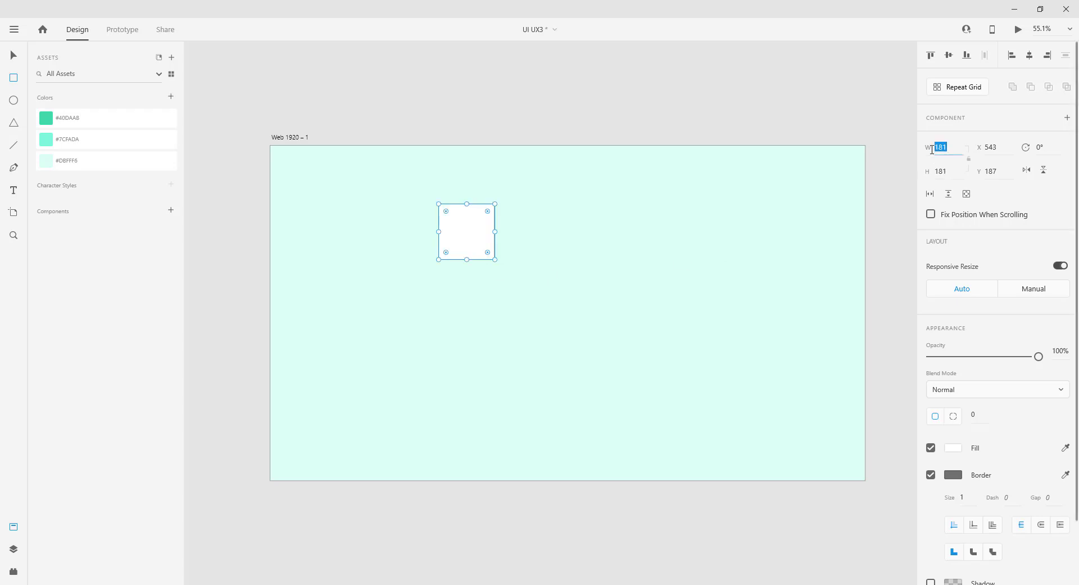
{"action": "type", "text": "180"}
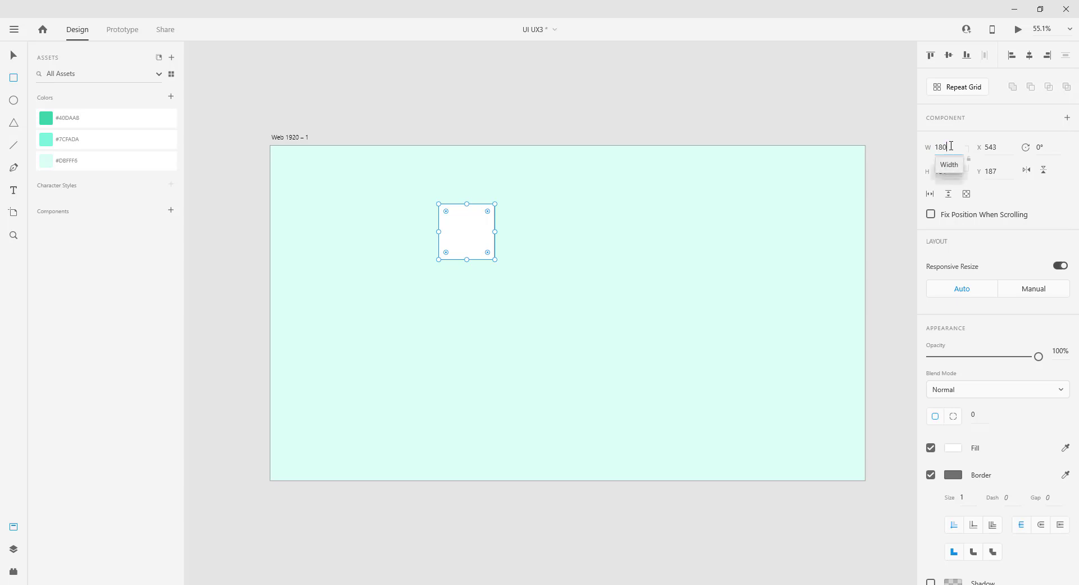
{"action": "key", "text": "Return"}
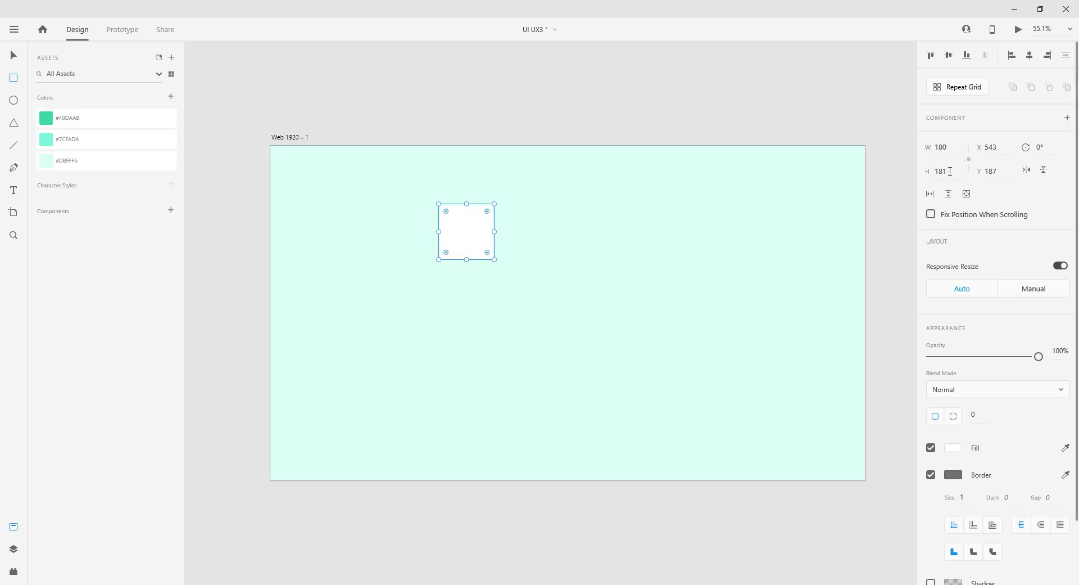
{"action": "double_click", "coordinate": [950, 172]}
{"action": "type", "text": "180"}
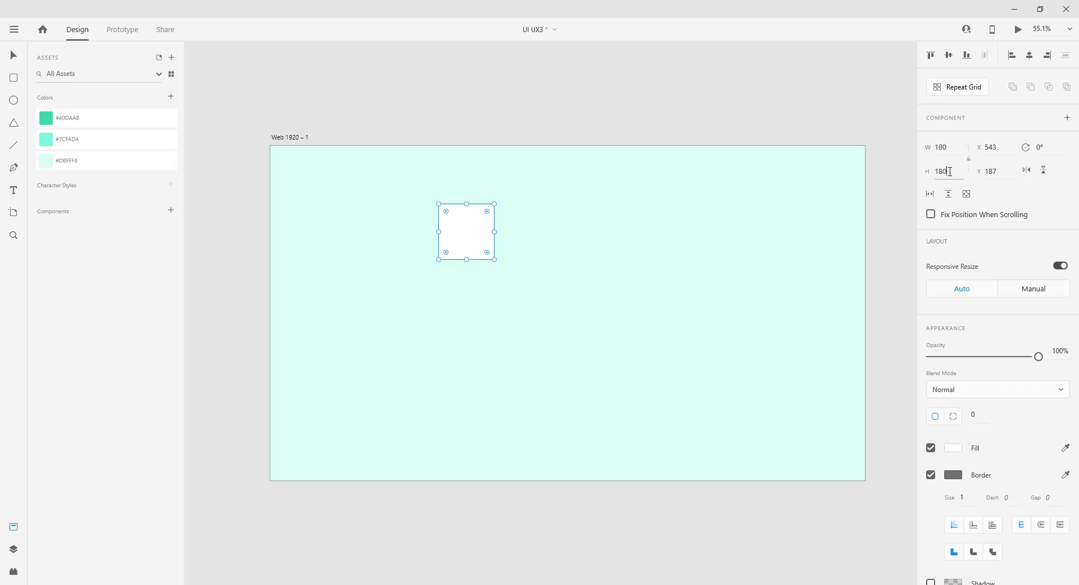
{"action": "key", "text": "Return"}
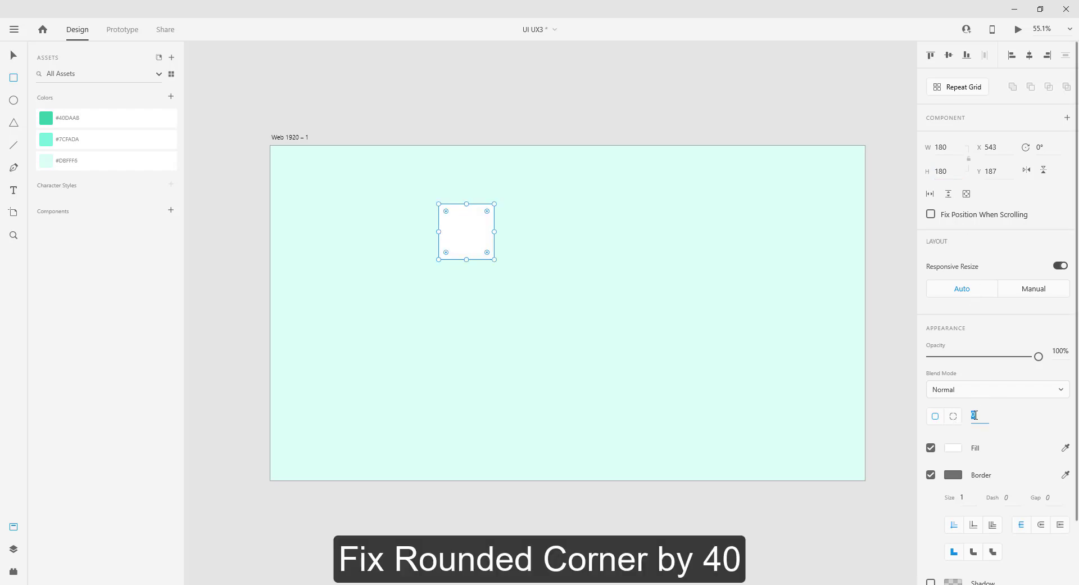
{"action": "type", "text": "40"}
{"action": "key", "text": "Return"}
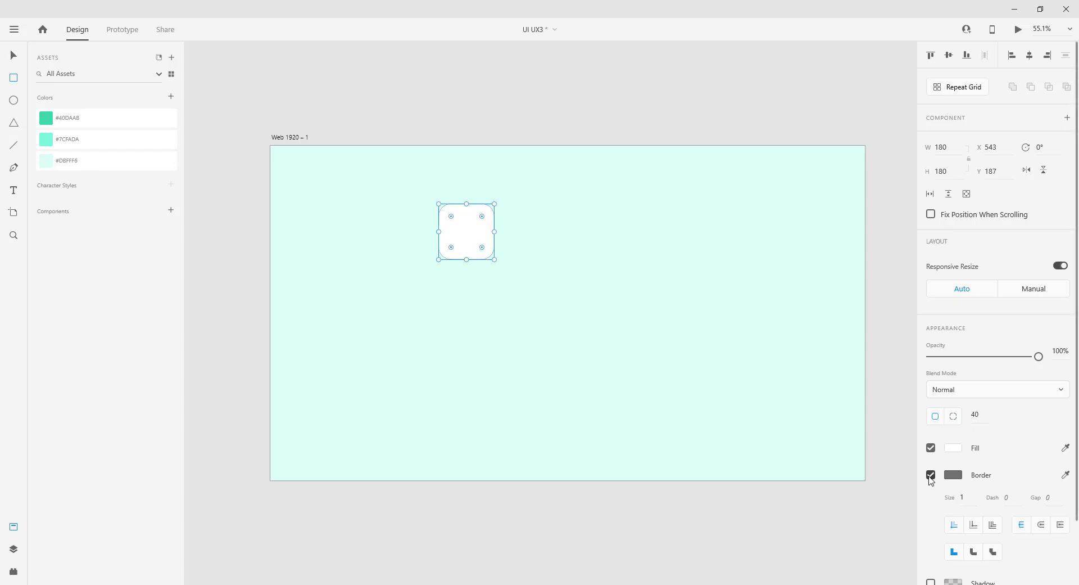
- Turn off the square's border and give it a #7CFADA-to-#40DAAB linear gradient fill
{"action": "left_click", "coordinate": [931, 477]}
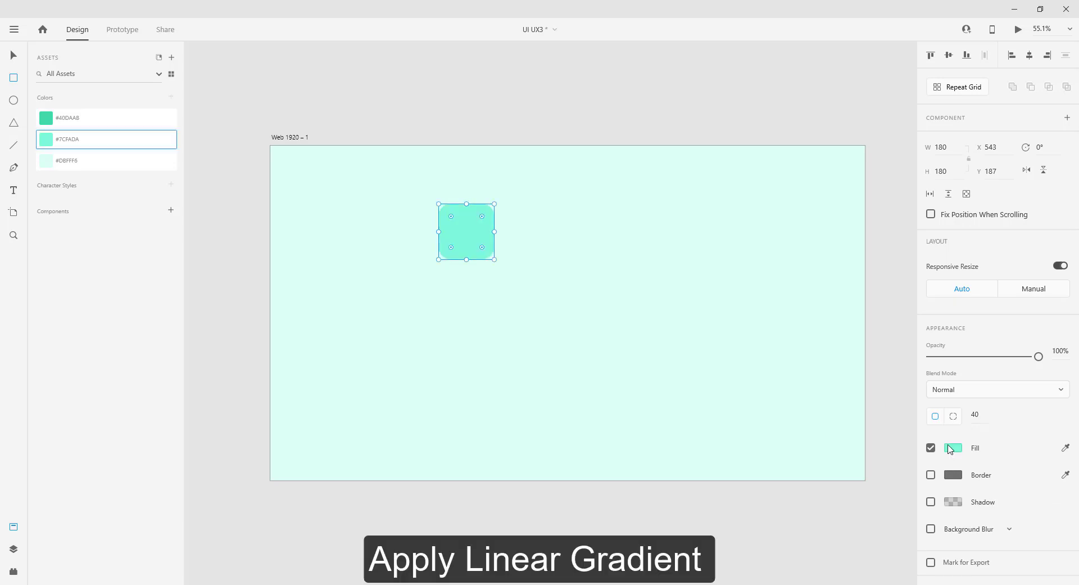
{"action": "left_click", "coordinate": [954, 448]}
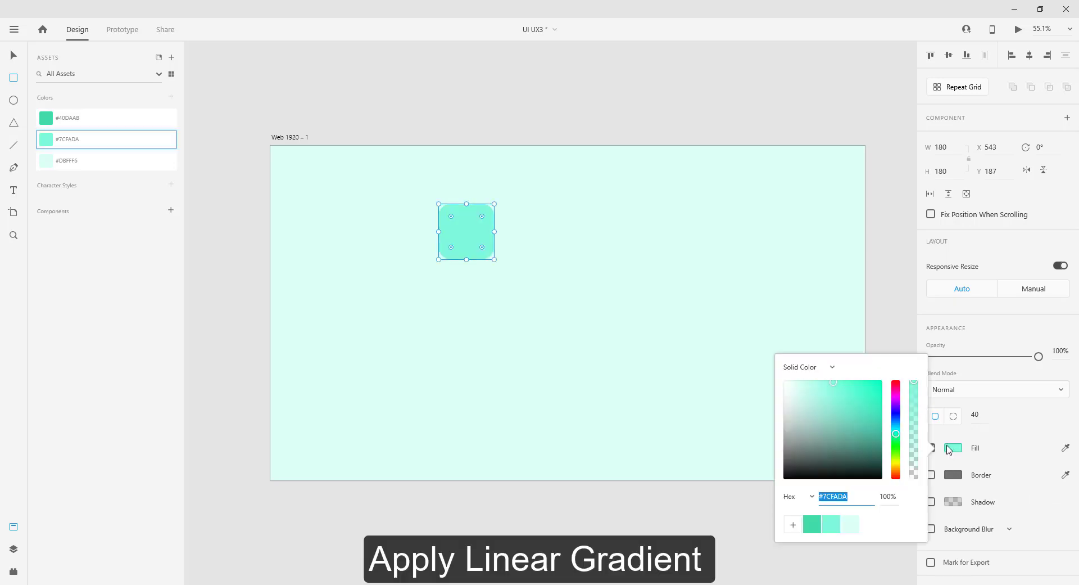
{"action": "left_click", "coordinate": [814, 367]}
{"action": "left_click", "coordinate": [814, 388]}
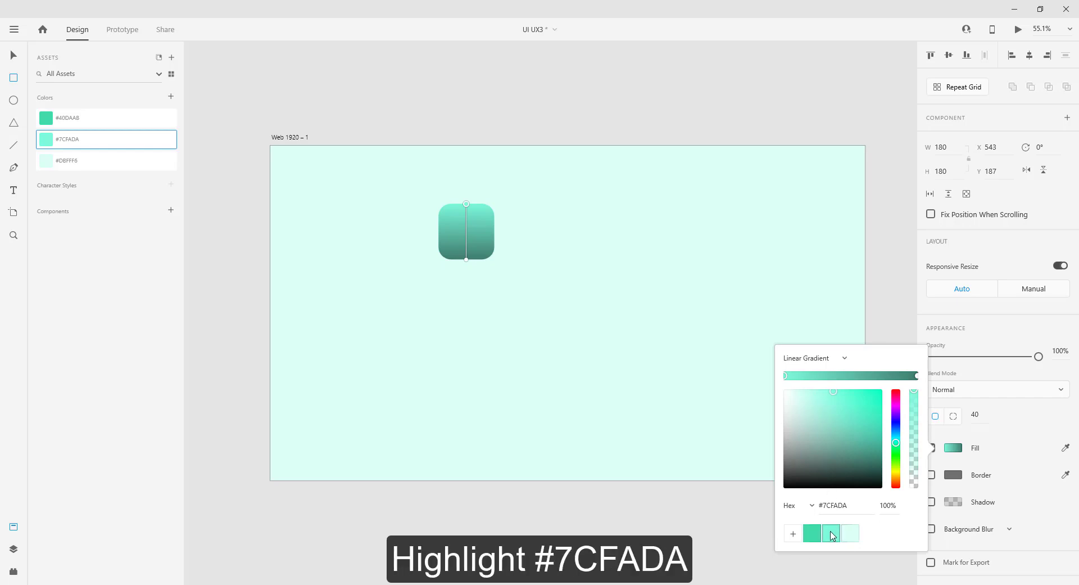
{"action": "left_click", "coordinate": [917, 376]}
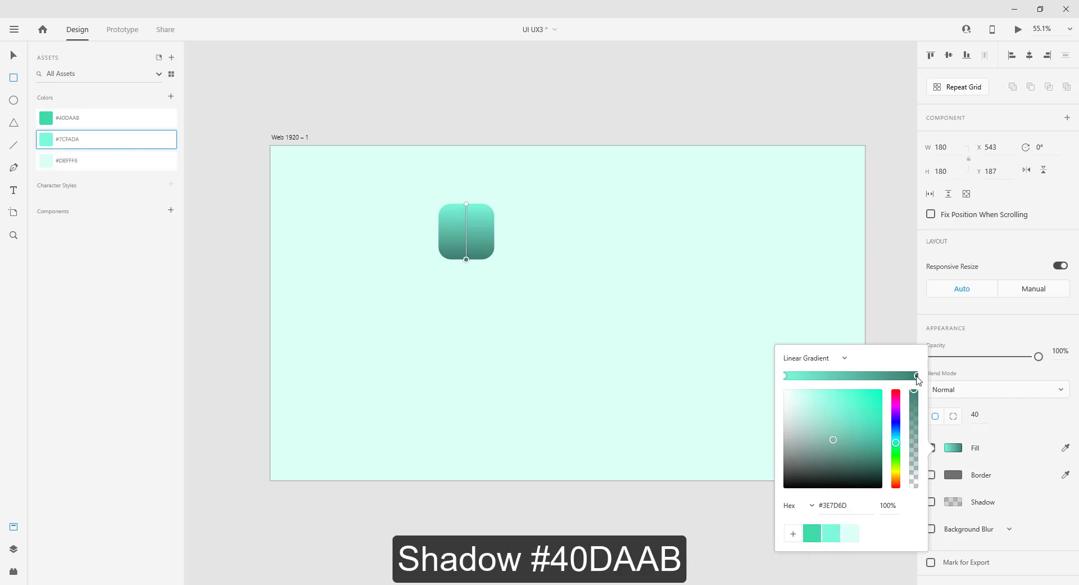
{"action": "left_click", "coordinate": [819, 542]}
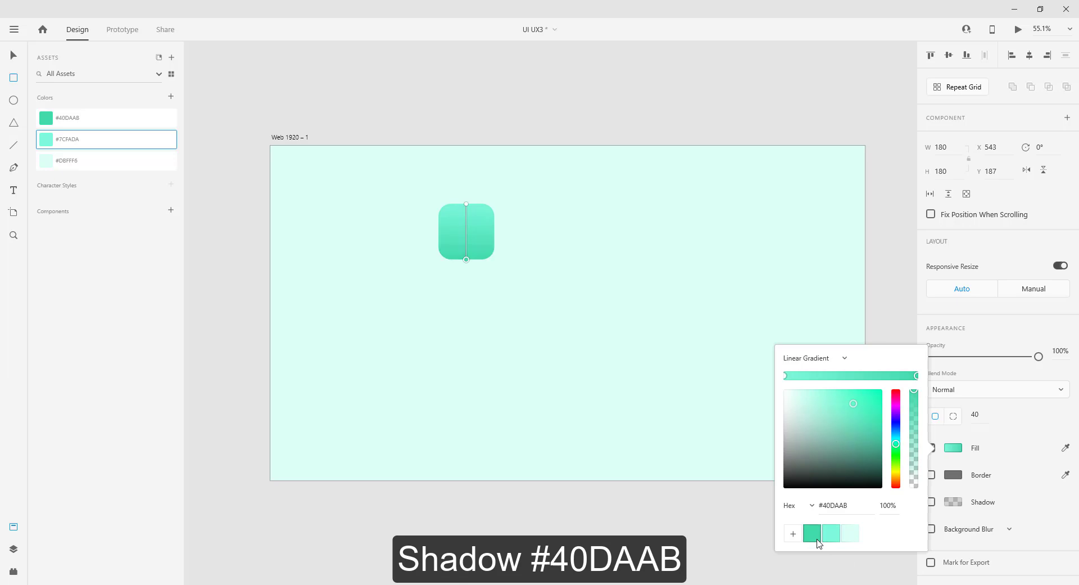
{"action": "left_click", "coordinate": [961, 374]}
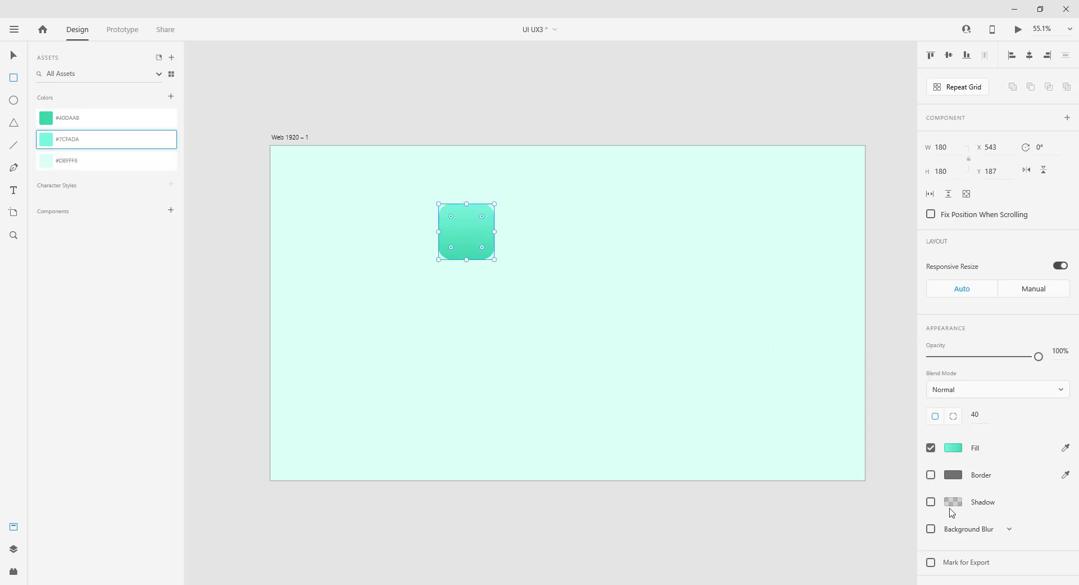
- Add a #40DAAB drop shadow to the square with Y offset 20 and blur 30
{"action": "left_click", "coordinate": [930, 502]}
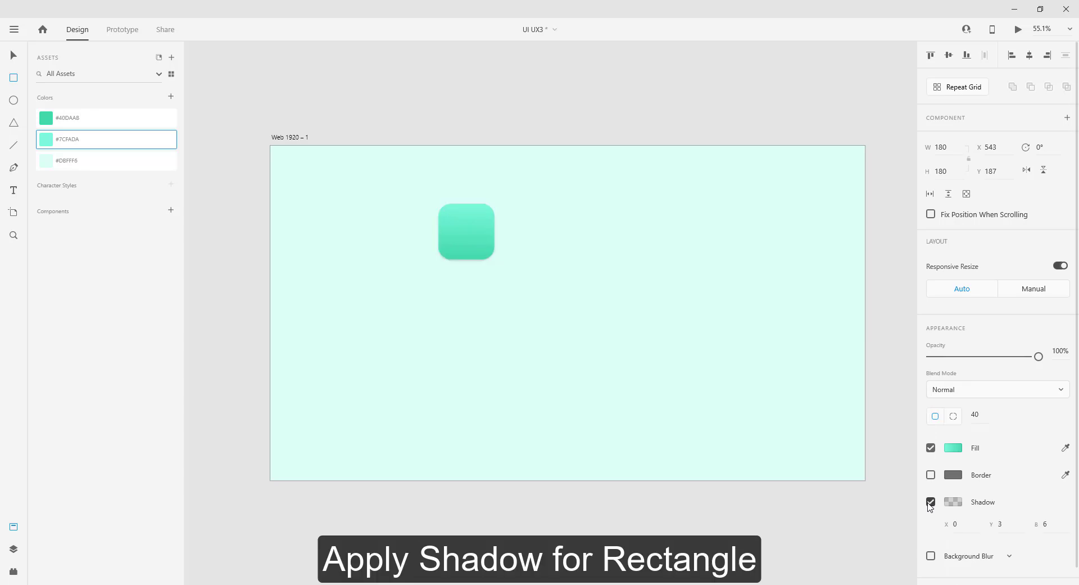
{"action": "left_click", "coordinate": [953, 502]}
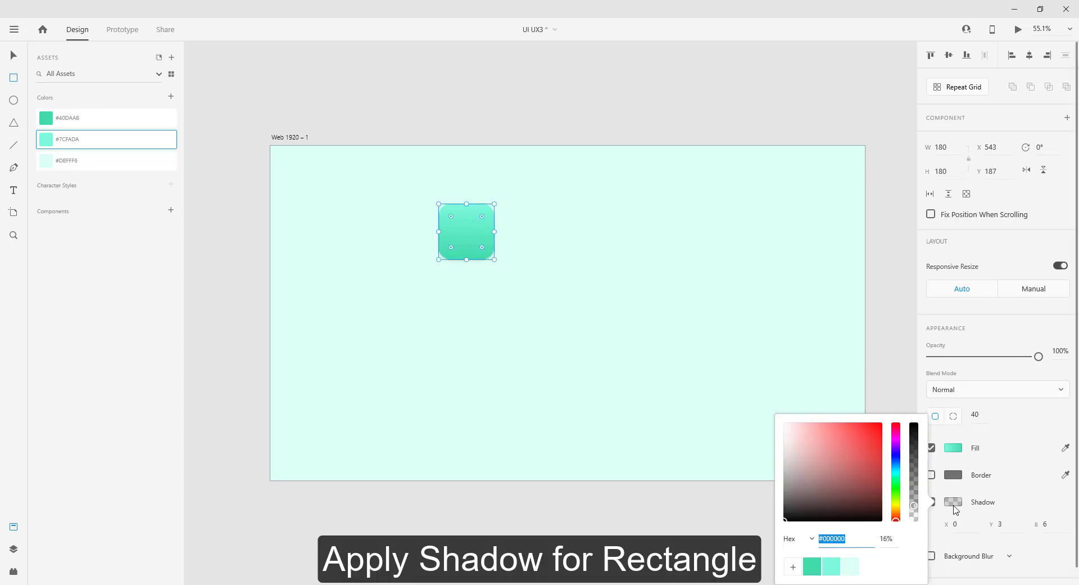
{"action": "left_click", "coordinate": [813, 565]}
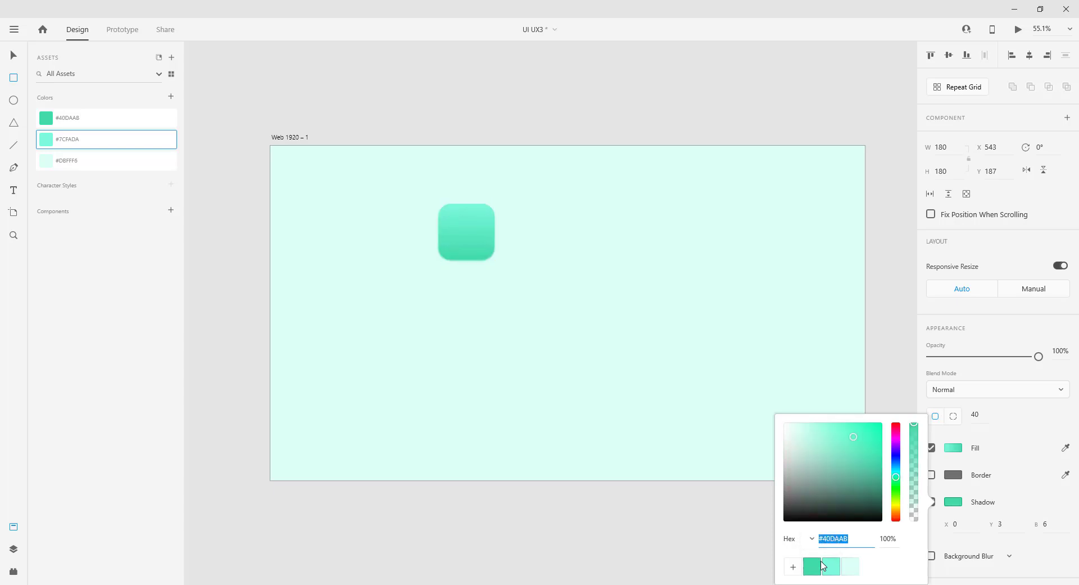
{"action": "left_click", "coordinate": [1000, 525]}
{"action": "type", "text": "20"}
{"action": "key", "text": "Return"}
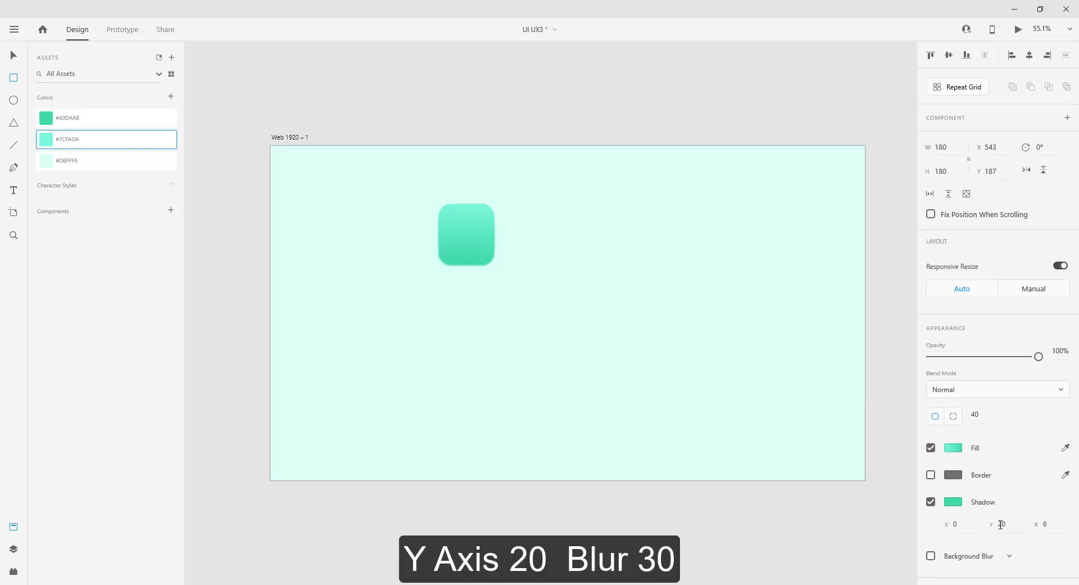
{"action": "left_click", "coordinate": [1042, 523]}
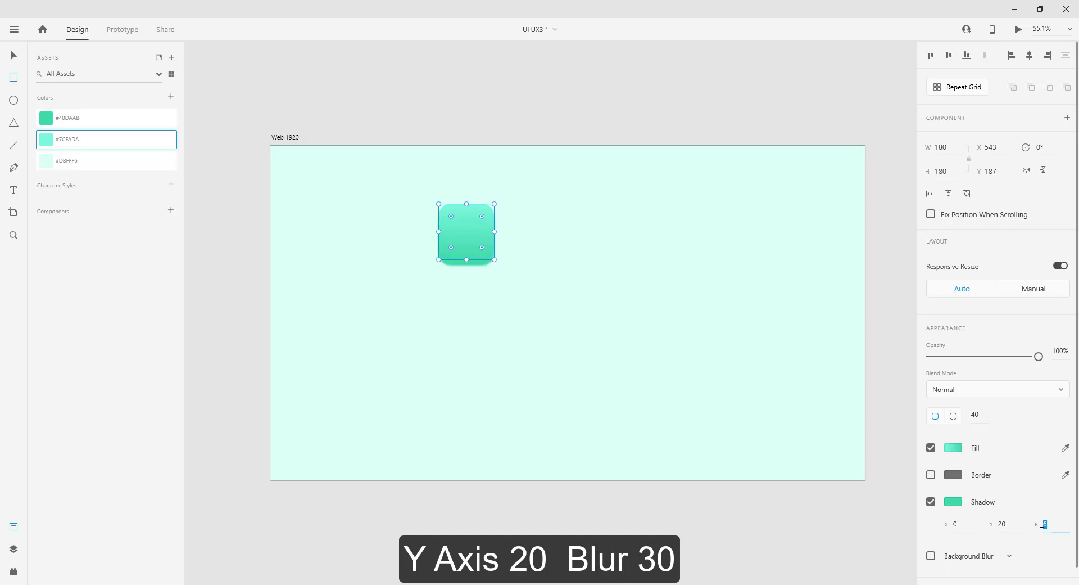
{"action": "type", "text": "30"}
{"action": "key", "text": "Return"}
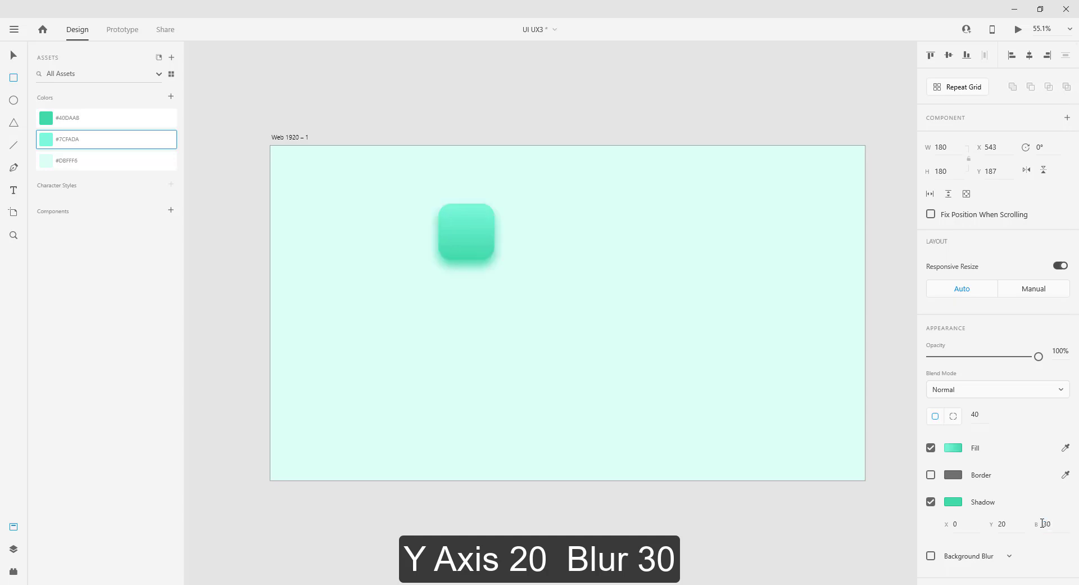
- Lower the shadow colour's opacity to about 13% and recentre the view on the square
{"action": "left_click", "coordinate": [951, 502]}
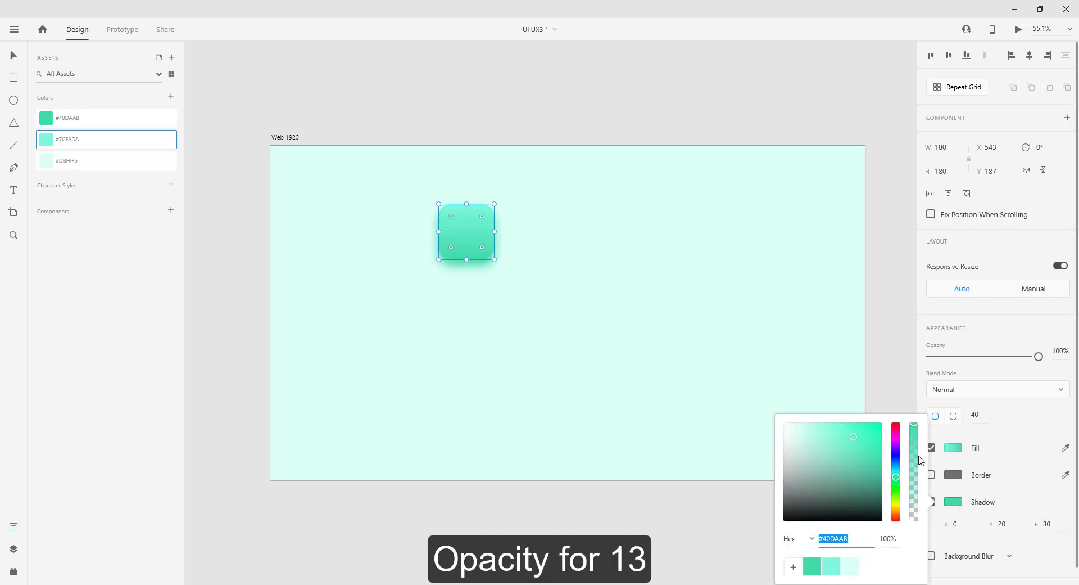
{"action": "left_click_drag", "start_coordinate": [914, 426], "coordinate": [917, 513]}
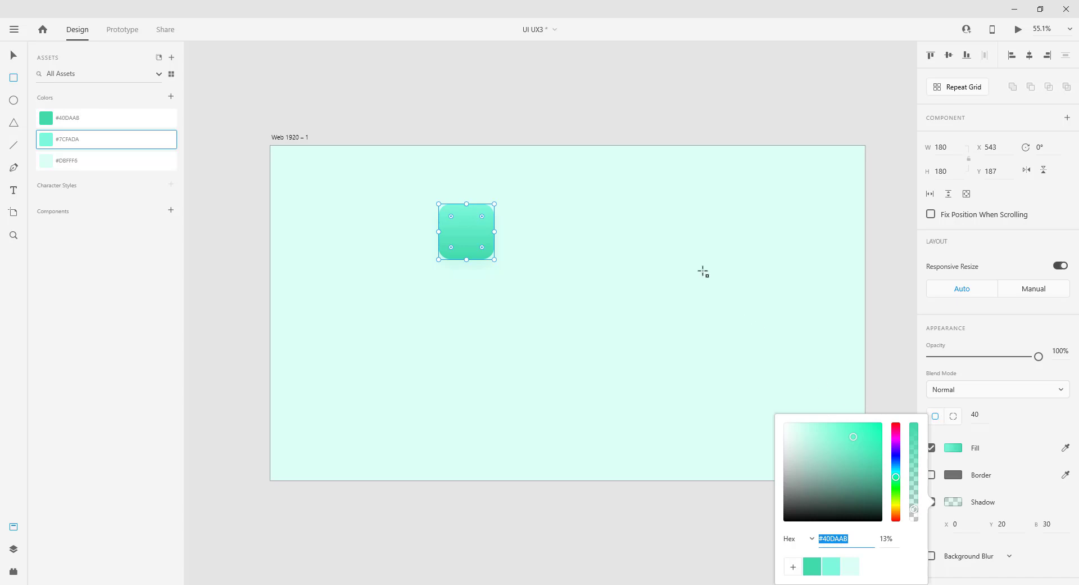
{"action": "key", "text": "Escape"}
{"action": "key", "text": "Escape"}
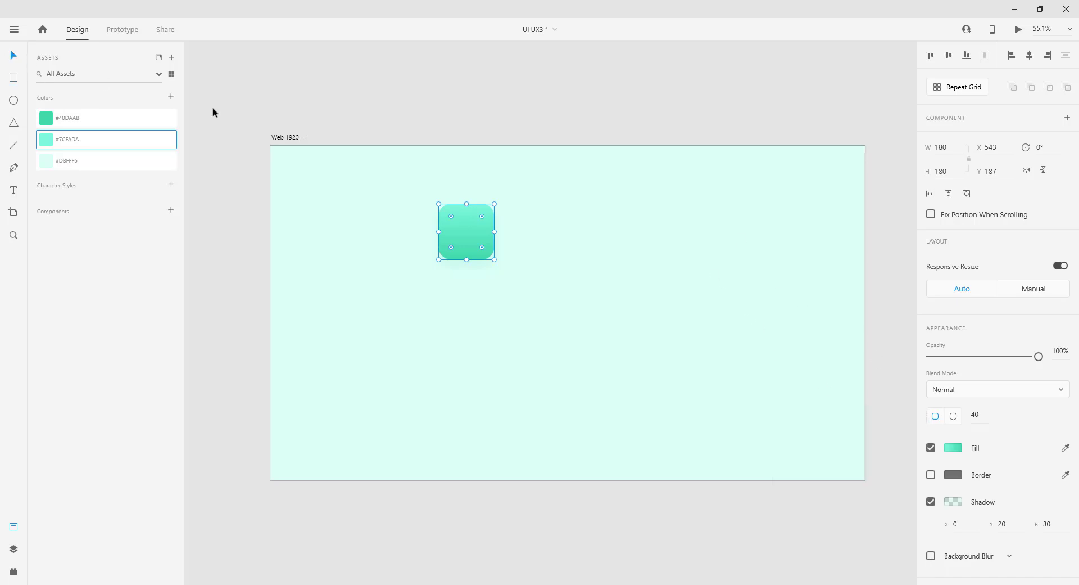
{"action": "key", "text": "Escape"}
{"action": "scroll", "coordinate": [485, 241], "scroll_direction": "up", "scroll_amount": 6}
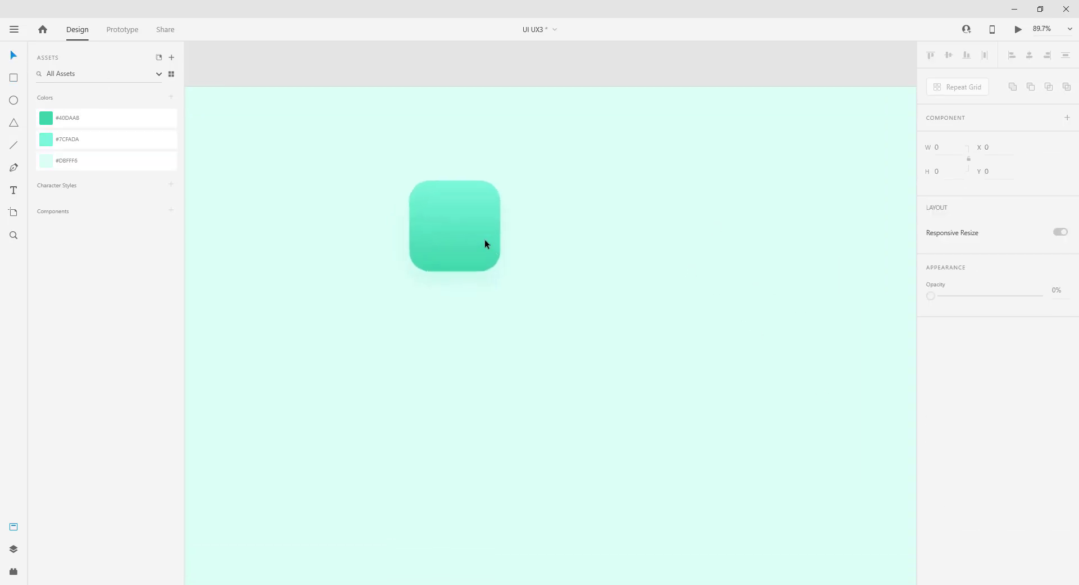
{"action": "left_click_drag", "start_coordinate": [448, 218], "coordinate": [467, 239]}
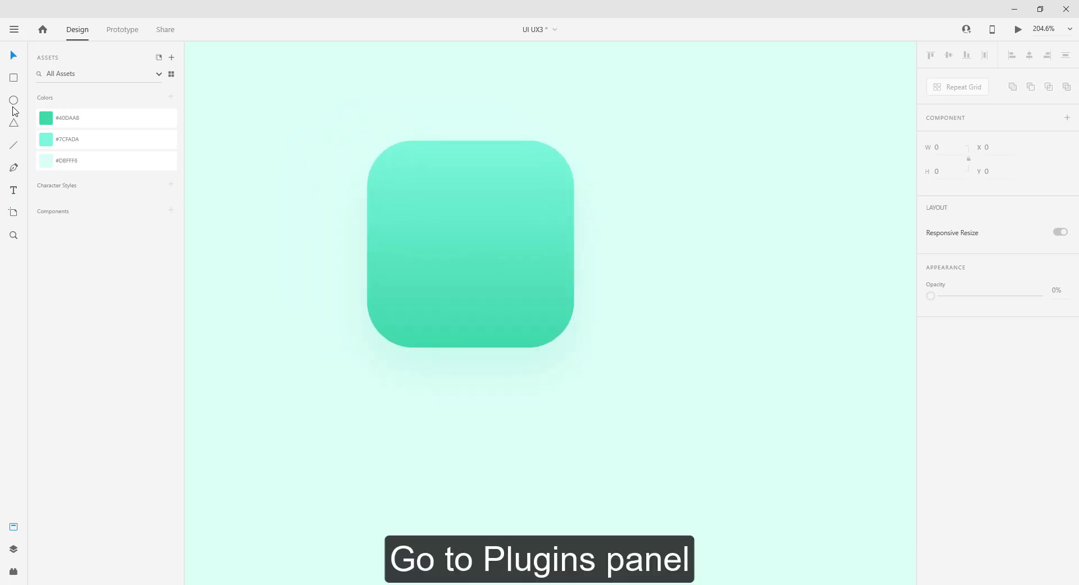
- Insert the message-circle icon from the Icons 4 Design plugin by searching 'mess'
{"action": "left_click", "coordinate": [14, 571]}
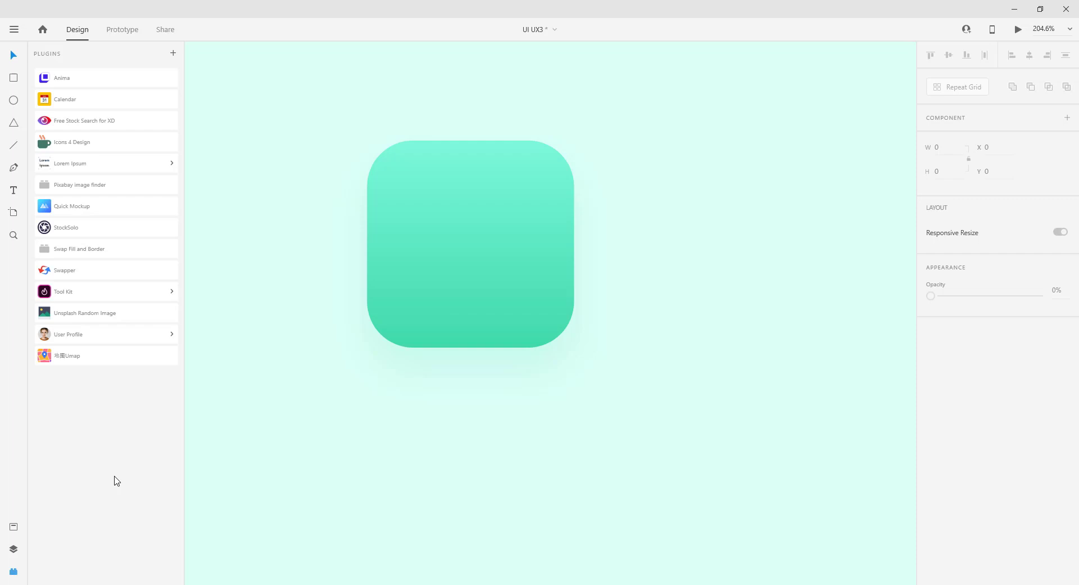
{"action": "left_click", "coordinate": [86, 146]}
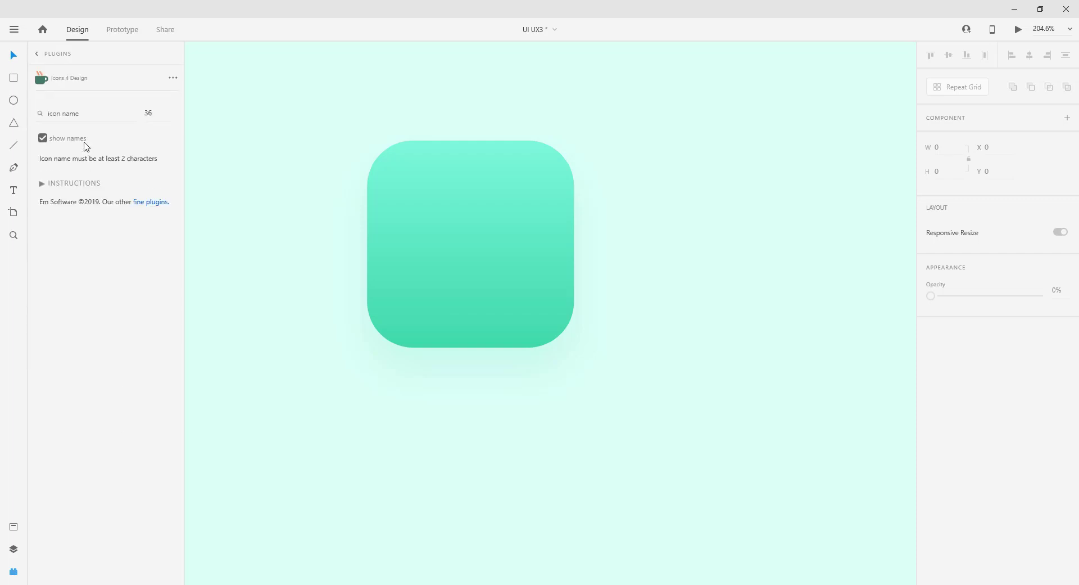
{"action": "left_click", "coordinate": [82, 119]}
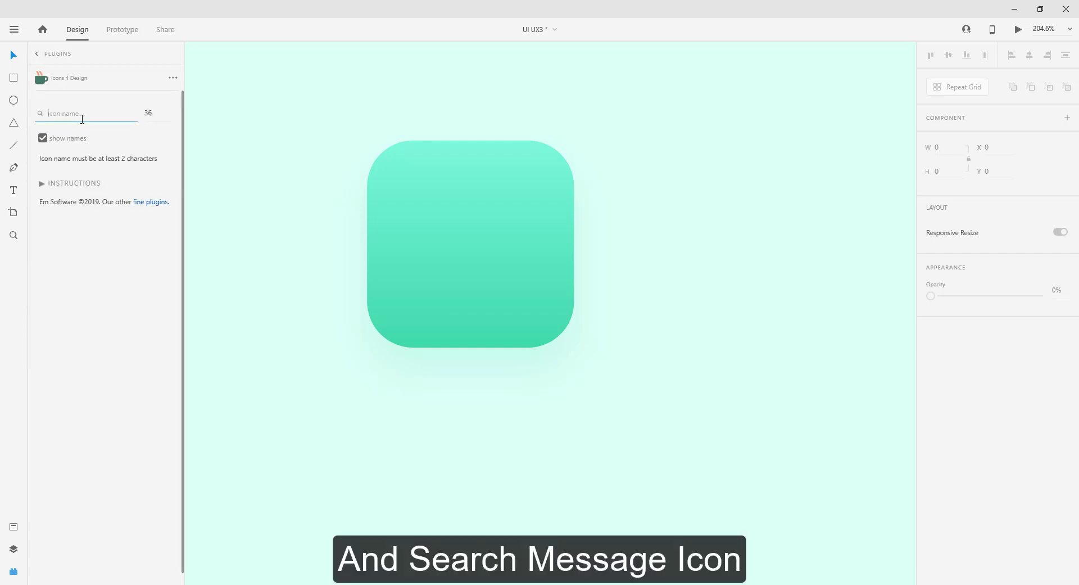
{"action": "type", "text": "ma"}
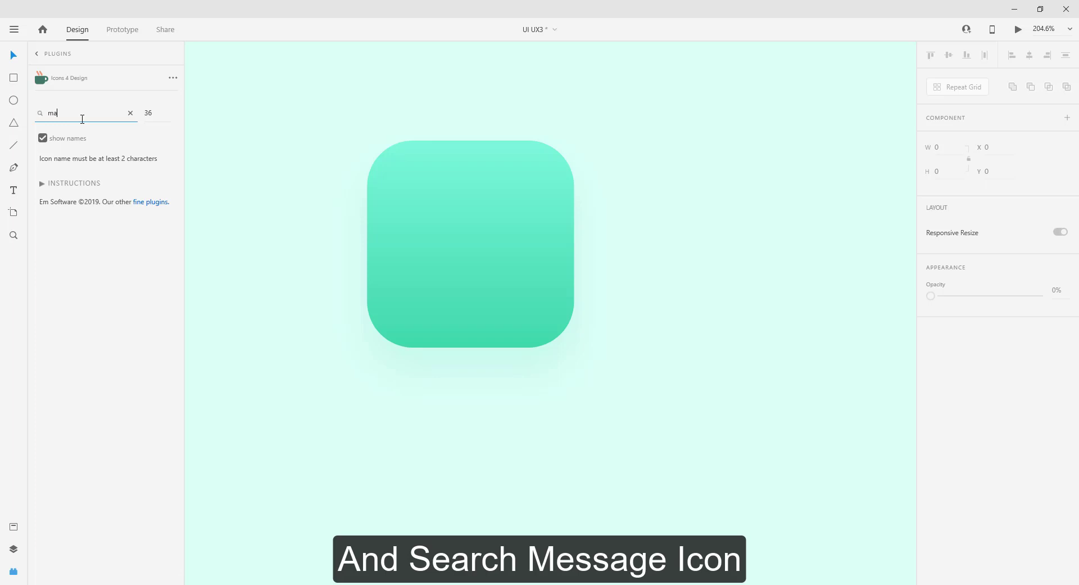
{"action": "key", "text": "BackSpace"}
{"action": "type", "text": "ess"}
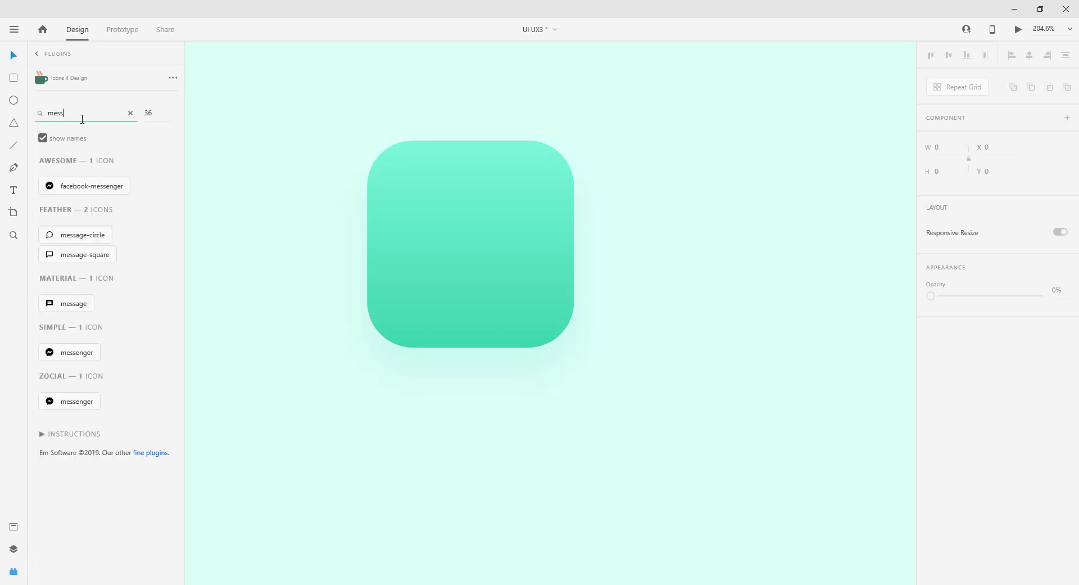
{"action": "left_click", "coordinate": [89, 243]}
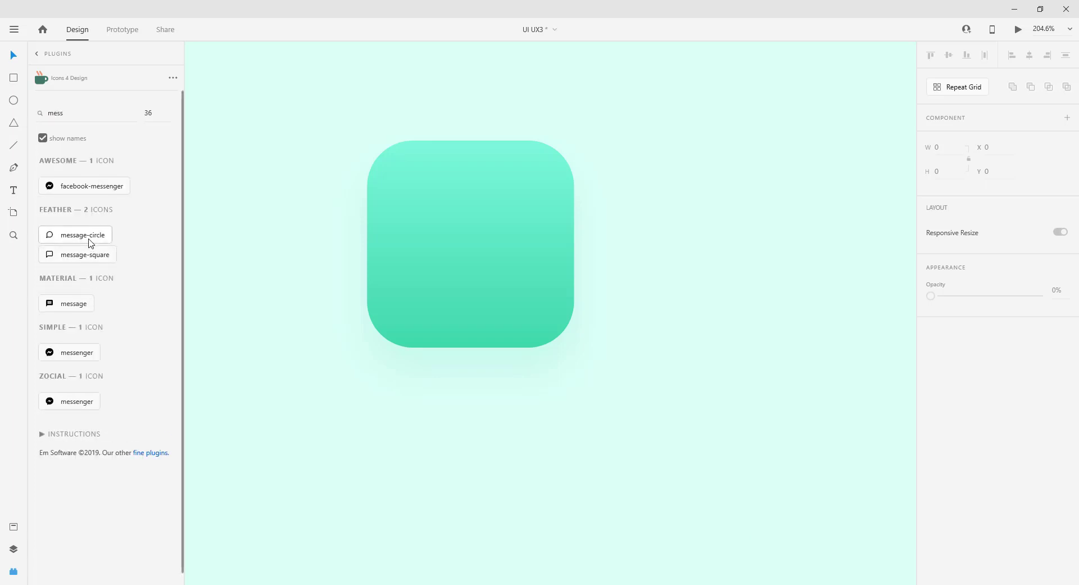
- Drag the message-circle icon to the centre of the gradient square
{"action": "left_click", "coordinate": [638, 267]}
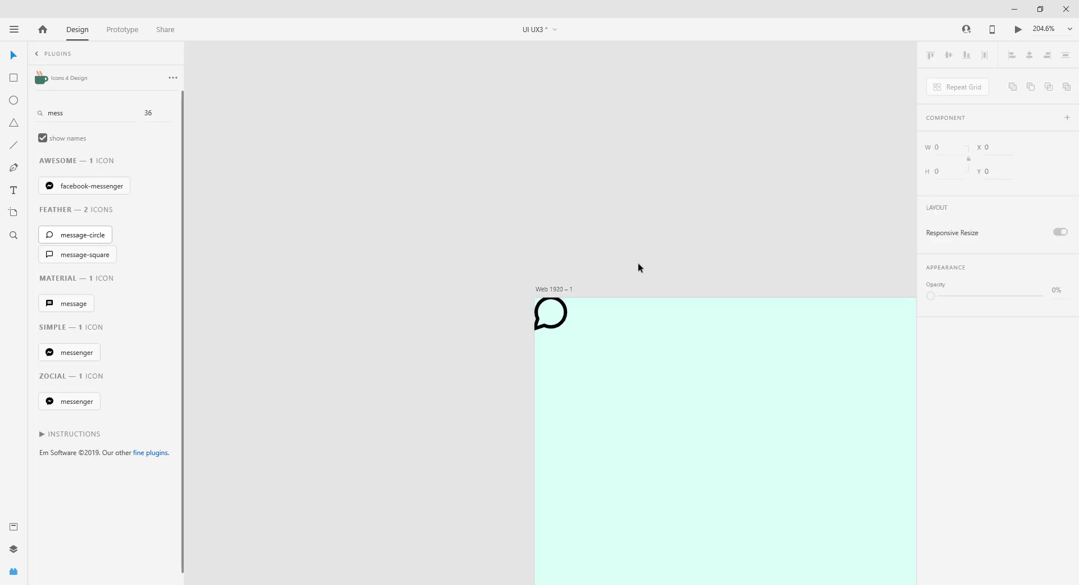
{"action": "scroll", "coordinate": [349, 102], "scroll_direction": "down", "scroll_amount": 5}
{"action": "left_click_drag", "start_coordinate": [277, 163], "coordinate": [721, 362]}
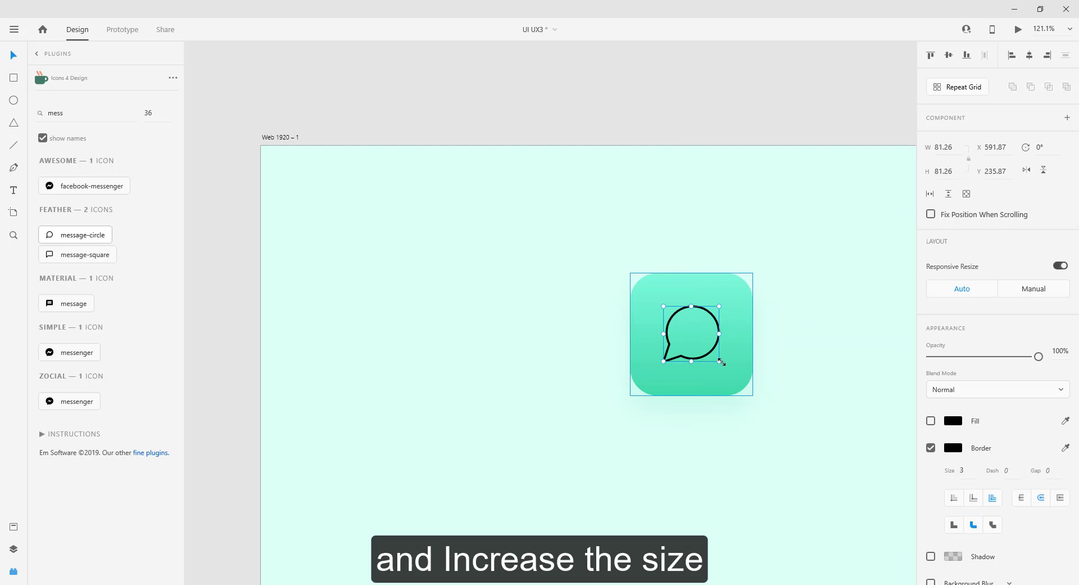
- Make the bubble borderless with a near-white fill, enlarge it to 107.06 × 107.06, and add a shadow
{"action": "scroll", "coordinate": [706, 366], "scroll_direction": "up", "scroll_amount": 4}
{"action": "left_click", "coordinate": [930, 447]}
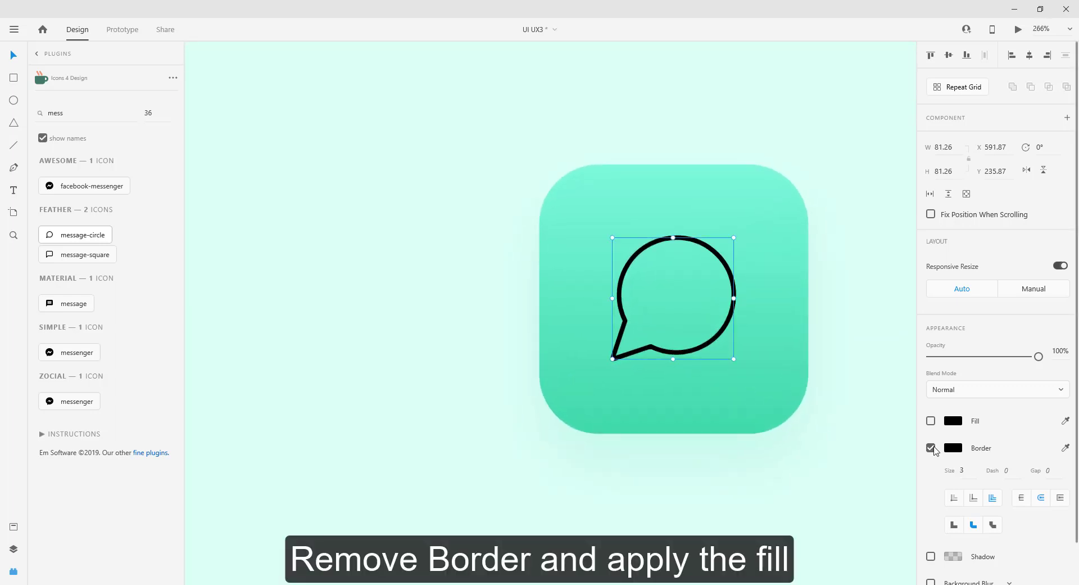
{"action": "left_click", "coordinate": [931, 421]}
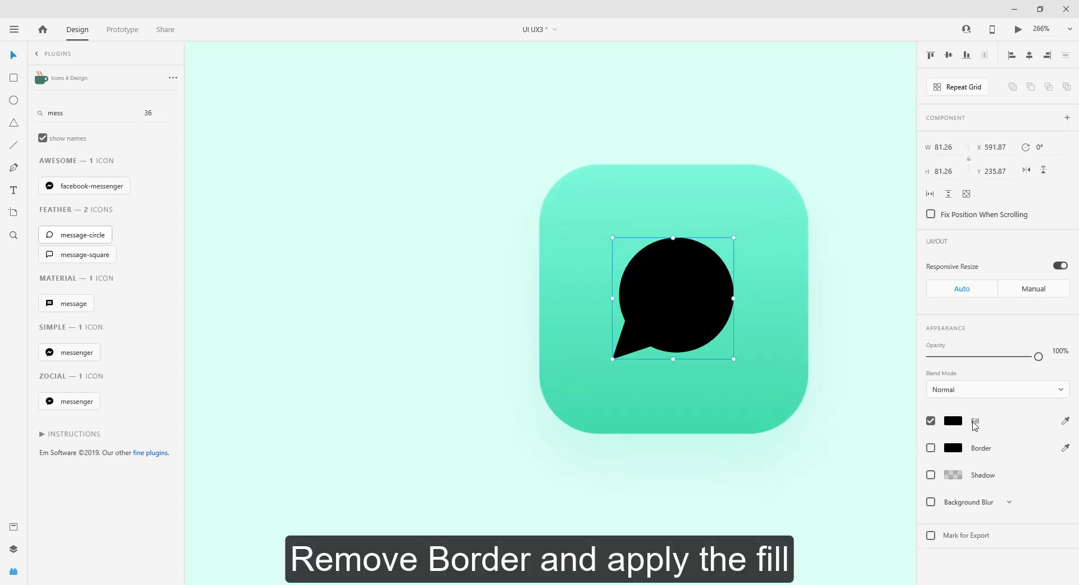
{"action": "left_click", "coordinate": [955, 422]}
{"action": "left_click", "coordinate": [781, 361]}
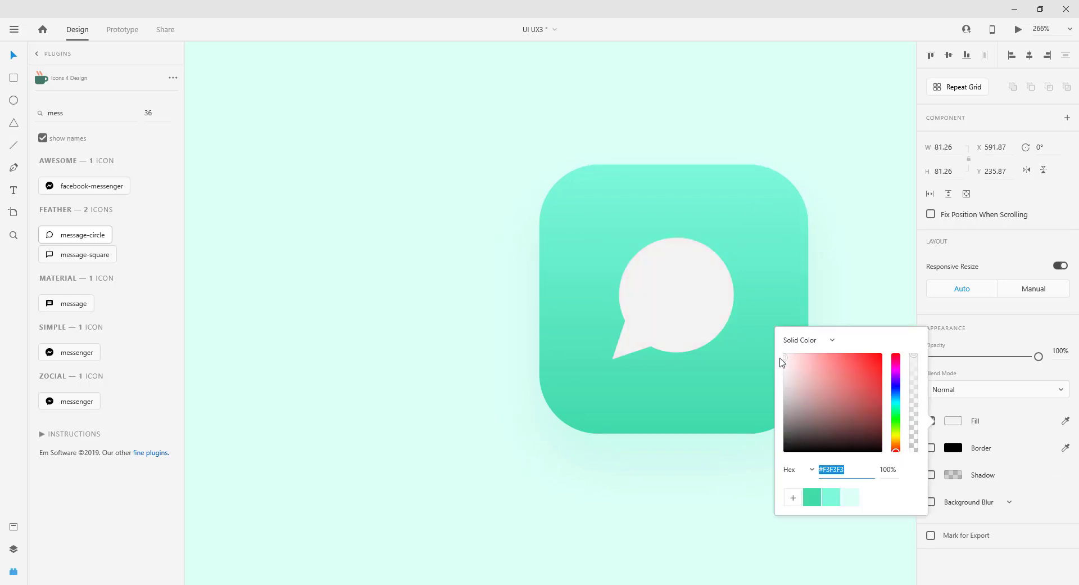
{"action": "left_click_drag", "start_coordinate": [779, 357], "coordinate": [753, 378]}
{"action": "left_click", "coordinate": [701, 303]}
{"action": "left_click", "coordinate": [931, 475]}
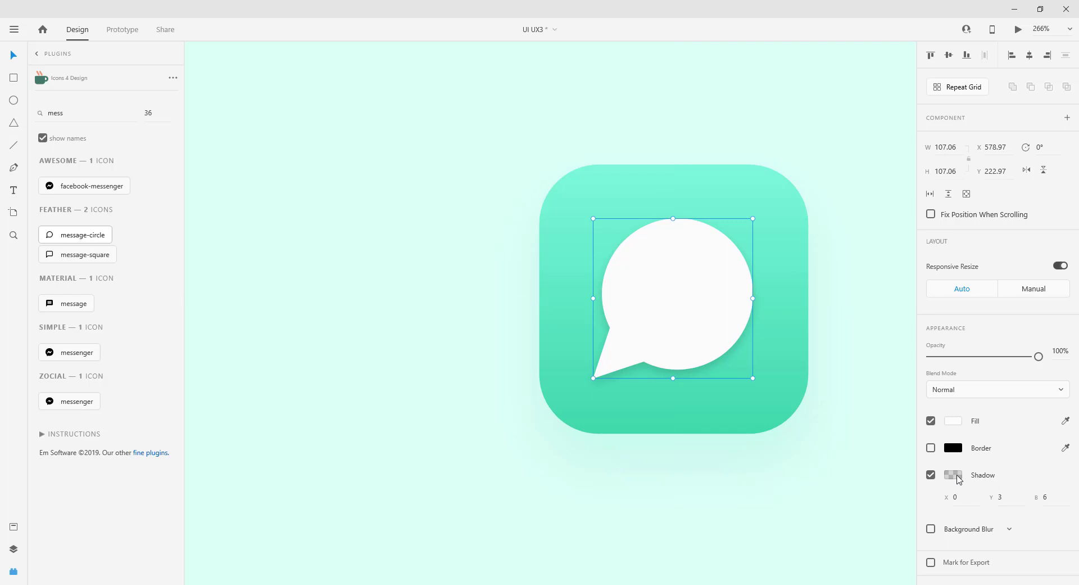
- Change the bubble's shadow colour to a darker teal #0BA878 at 84% opacity
{"action": "left_click", "coordinate": [958, 477]}
{"action": "left_click", "coordinate": [820, 548]}
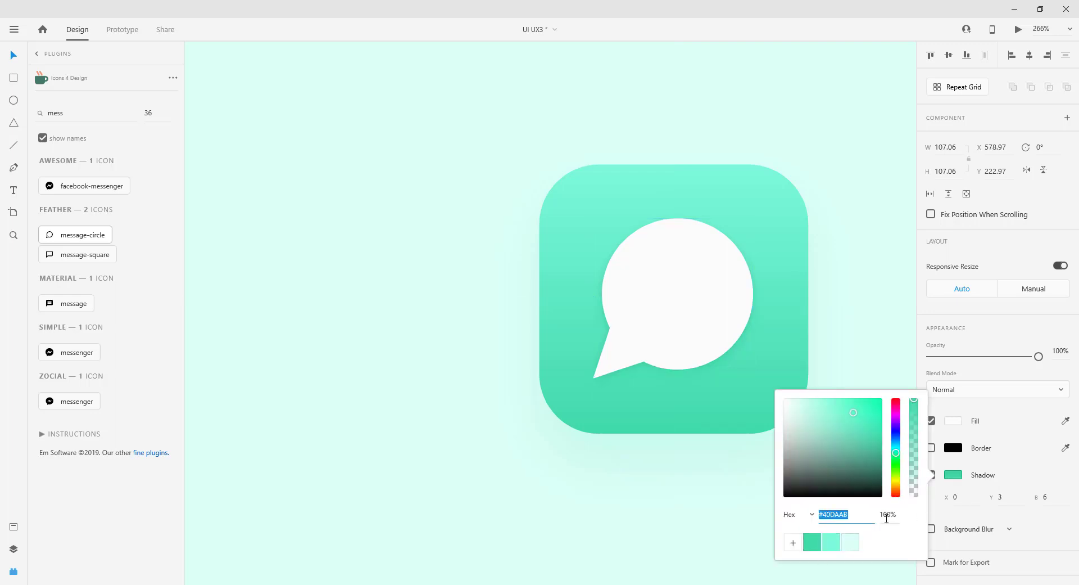
{"action": "left_click_drag", "start_coordinate": [859, 416], "coordinate": [878, 436]}
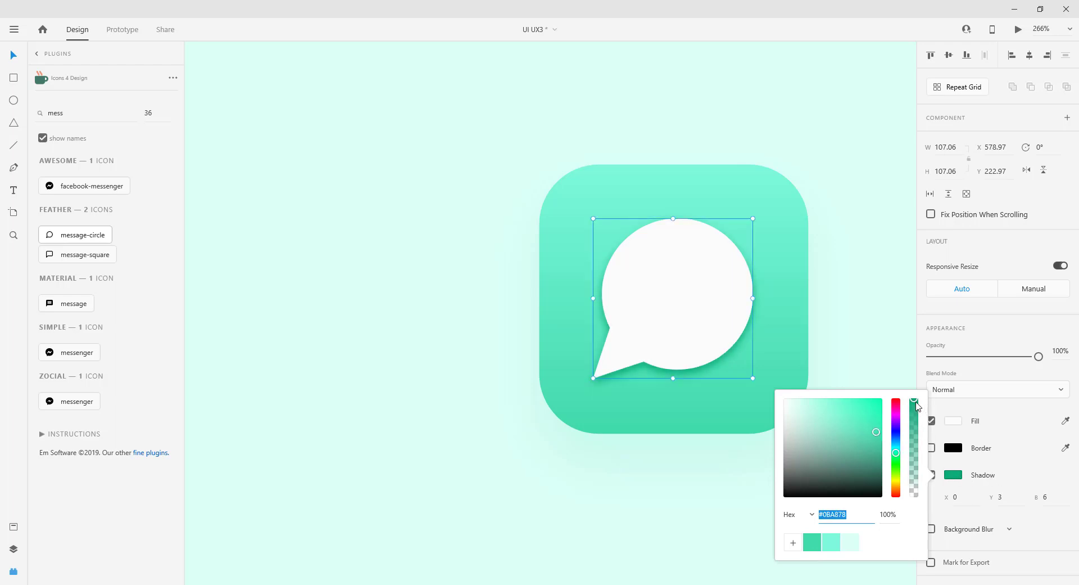
{"action": "left_click_drag", "start_coordinate": [916, 403], "coordinate": [914, 417]}
{"action": "left_click", "coordinate": [398, 366]}
- Enlarge the speech bubble to 118.33 × 118.33 and place a duplicate to the right of the icon
{"action": "left_click_drag", "start_coordinate": [398, 367], "coordinate": [291, 374]}
{"action": "left_click", "coordinate": [568, 323]}
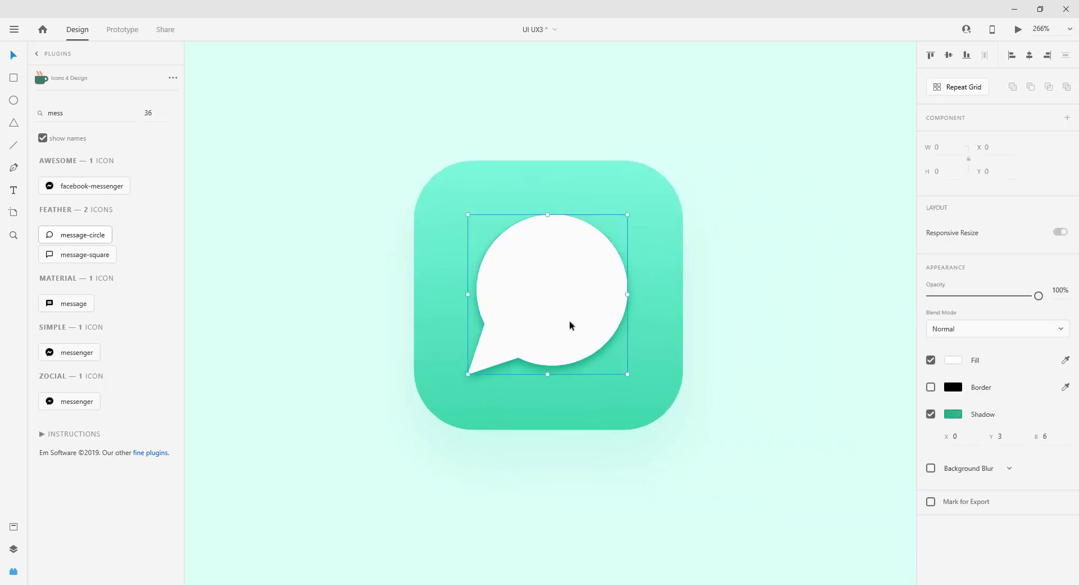
{"action": "left_click_drag", "start_coordinate": [633, 376], "coordinate": [636, 385]}
{"action": "left_click", "coordinate": [768, 380]}
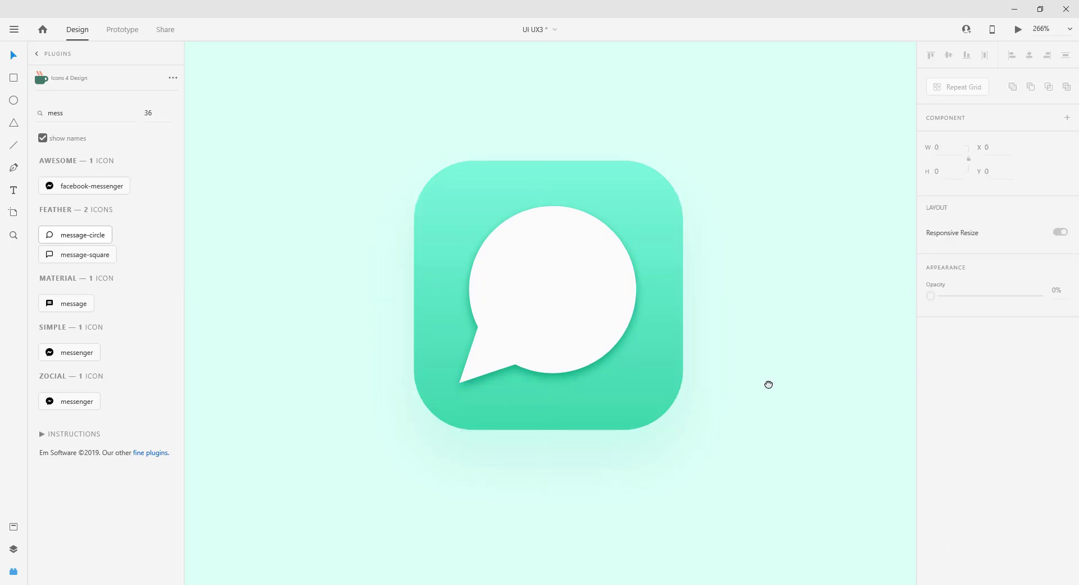
{"action": "left_click_drag", "start_coordinate": [768, 380], "coordinate": [774, 380]}
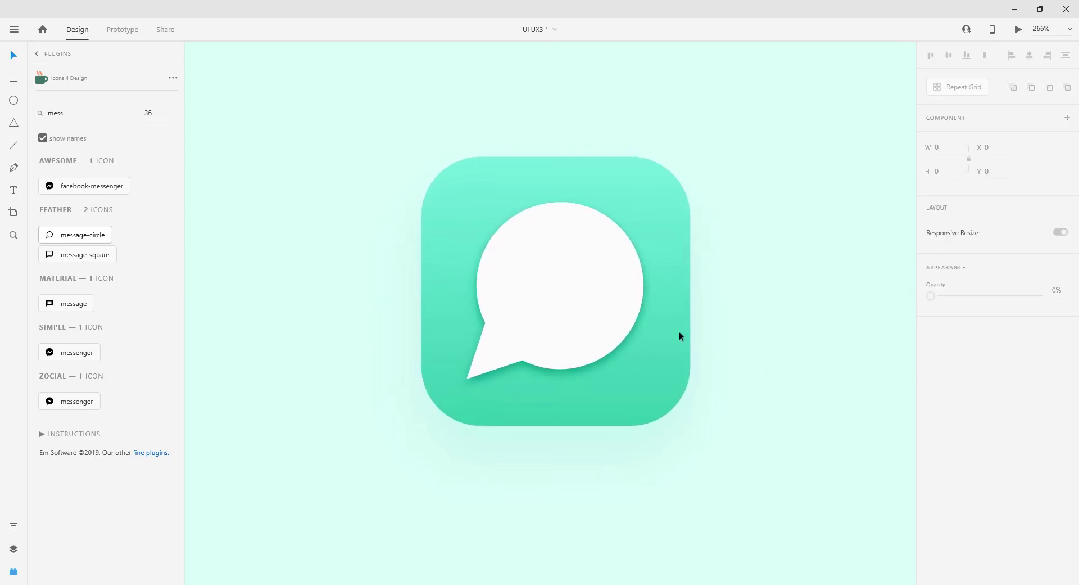
{"action": "left_click", "coordinate": [592, 306]}
{"action": "left_click_drag", "start_coordinate": [584, 307], "coordinate": [730, 307]}
- Remove the copy's shadow, offset it against the original bubble, and subtract to leave a crescent
{"action": "left_click", "coordinate": [931, 474]}
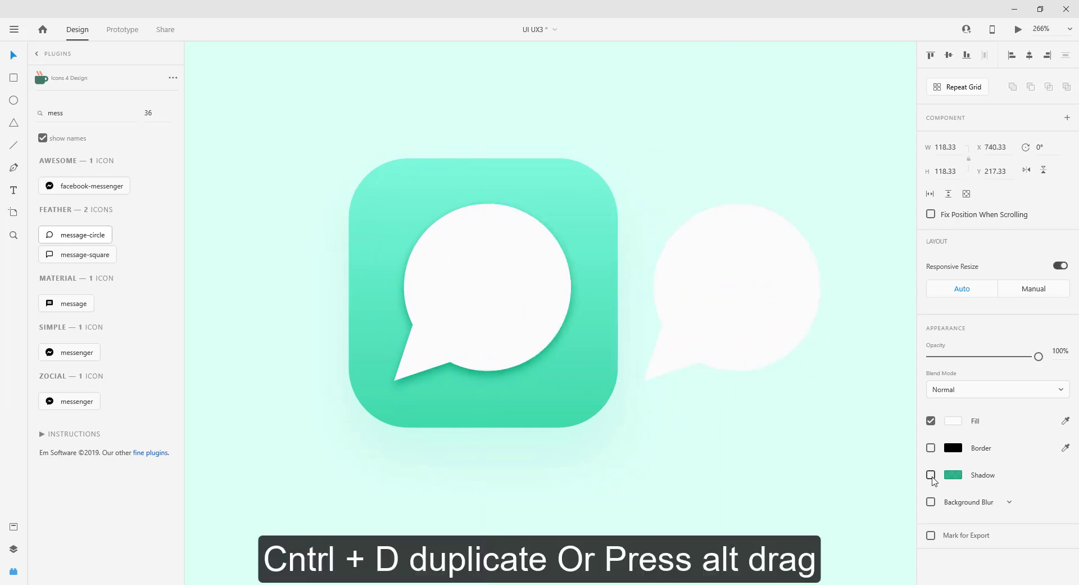
{"action": "left_click_drag", "start_coordinate": [740, 299], "coordinate": [744, 291]}
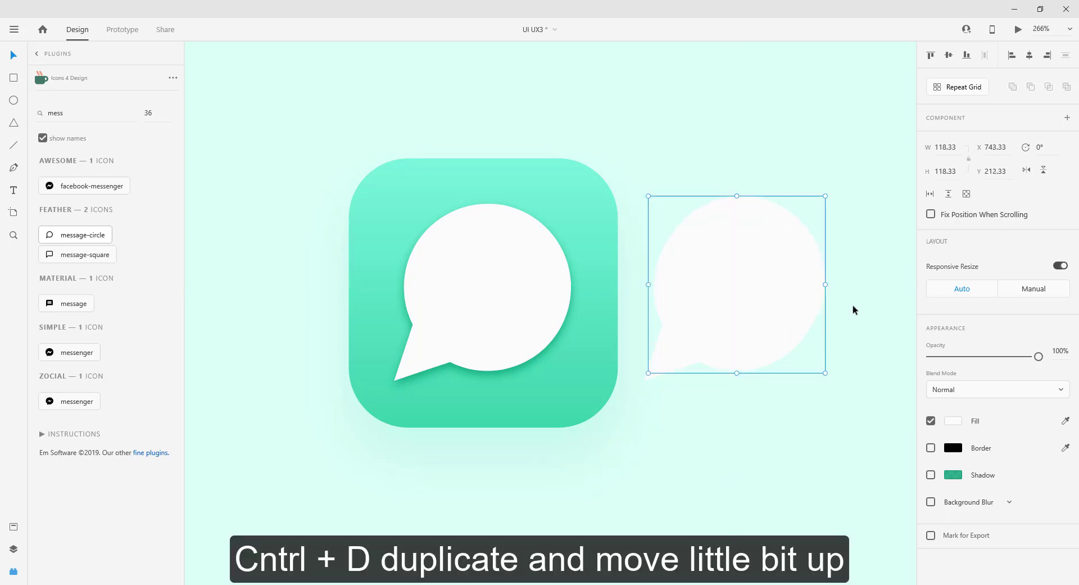
{"action": "left_click_drag", "start_coordinate": [859, 282], "coordinate": [785, 313]}
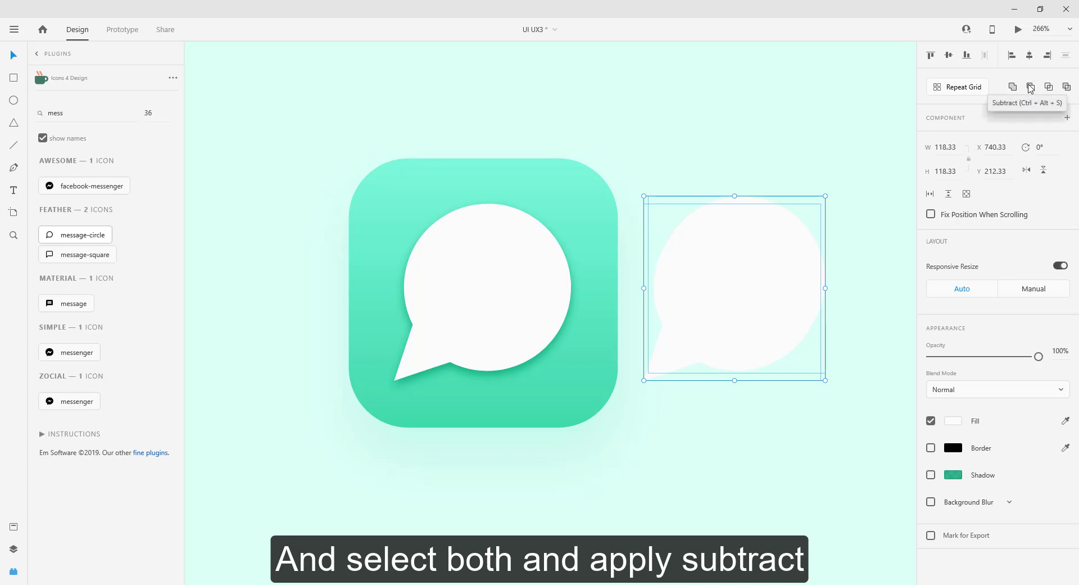
{"action": "left_click", "coordinate": [1031, 88]}
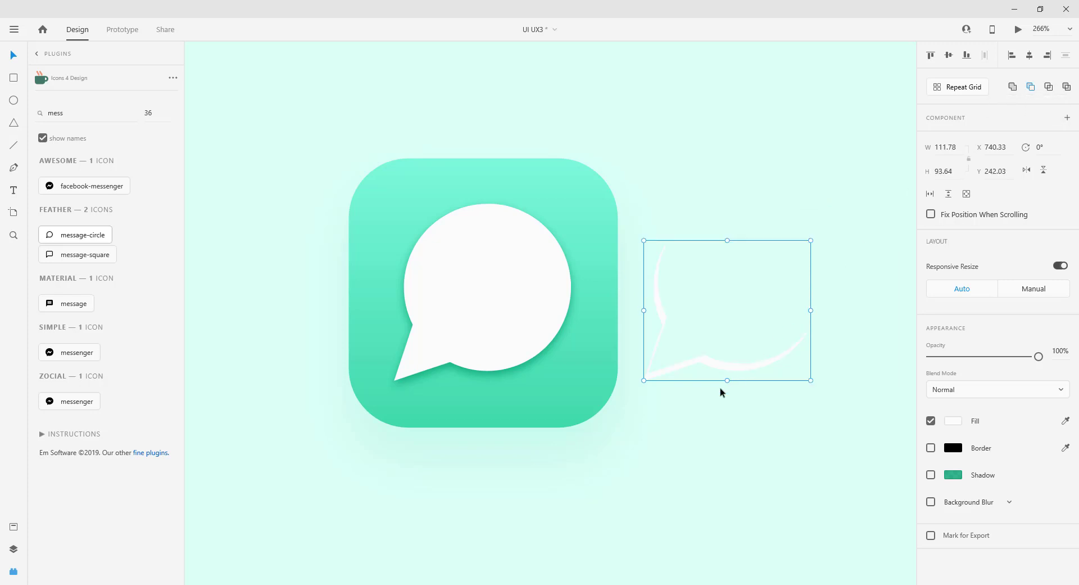
- Move the 111.78 × 93.64 crescent onto the icon's white speech bubble
{"action": "left_click", "coordinate": [711, 402]}
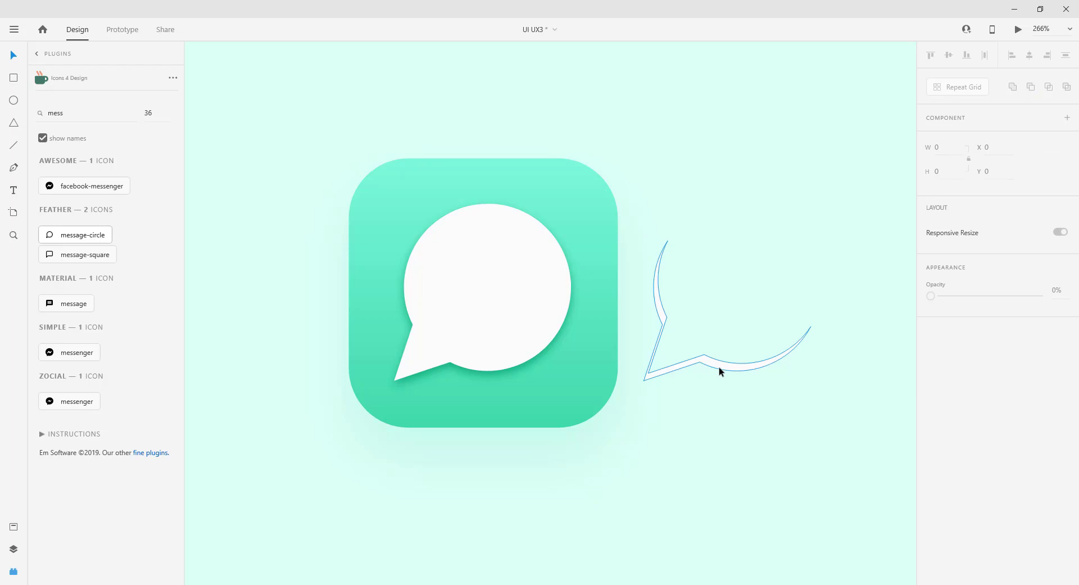
{"action": "left_click", "coordinate": [720, 369]}
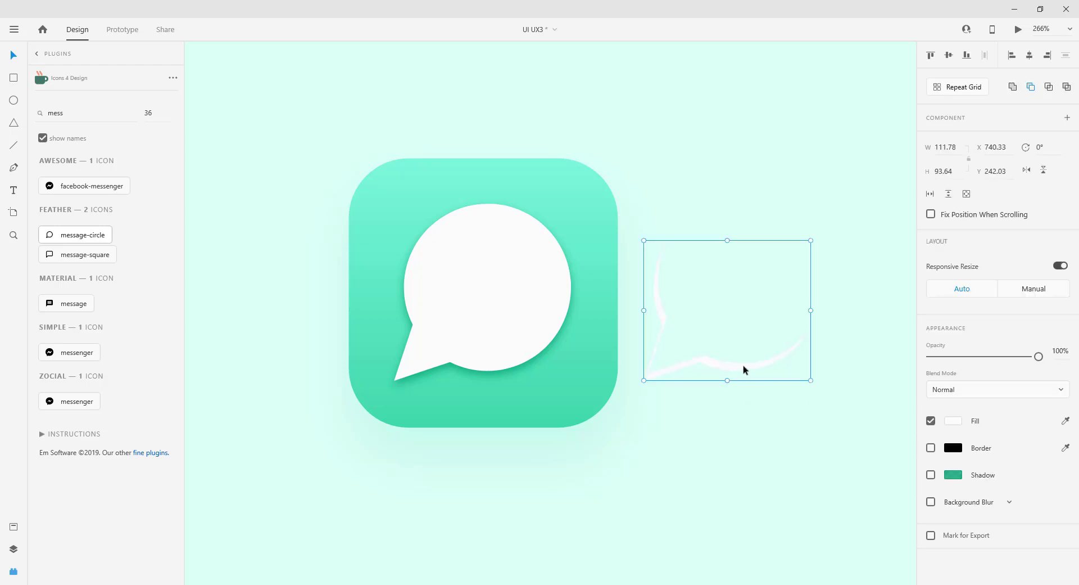
{"action": "left_click_drag", "start_coordinate": [741, 369], "coordinate": [491, 372]}
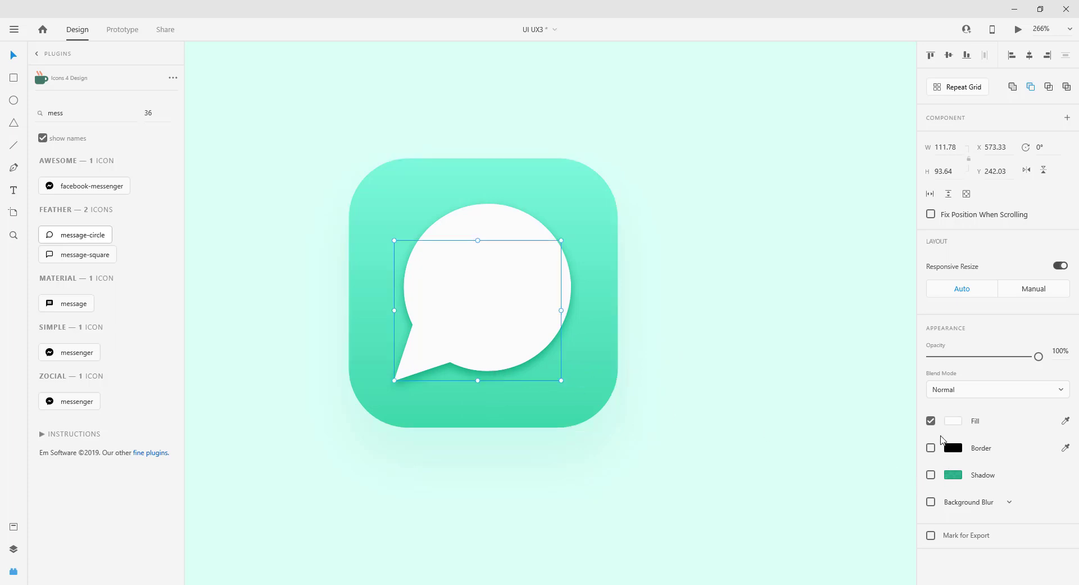
- Give the crescent a light grey fill
{"action": "left_click", "coordinate": [953, 420]}
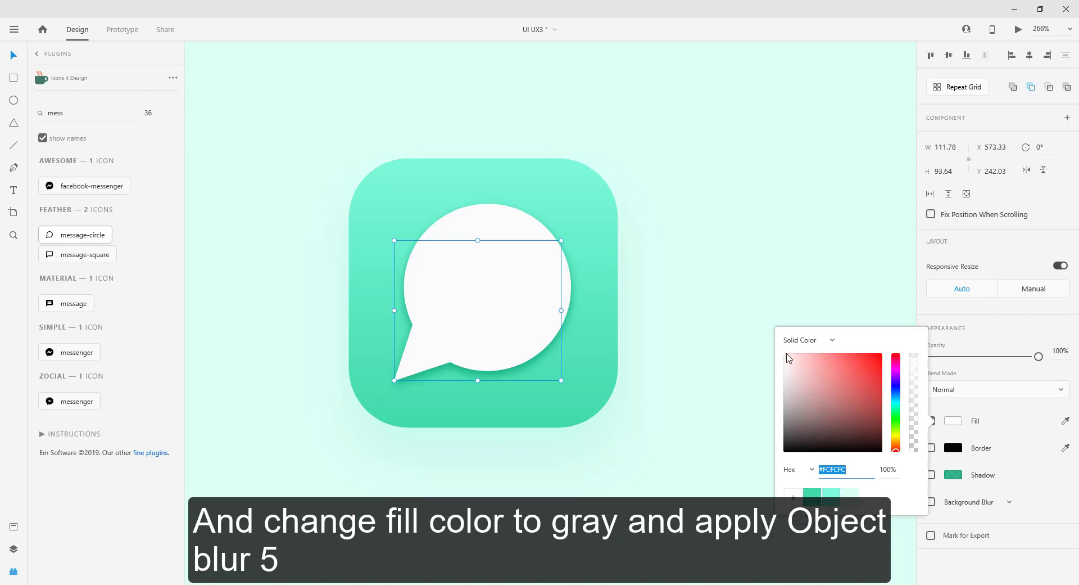
{"action": "left_click", "coordinate": [786, 358]}
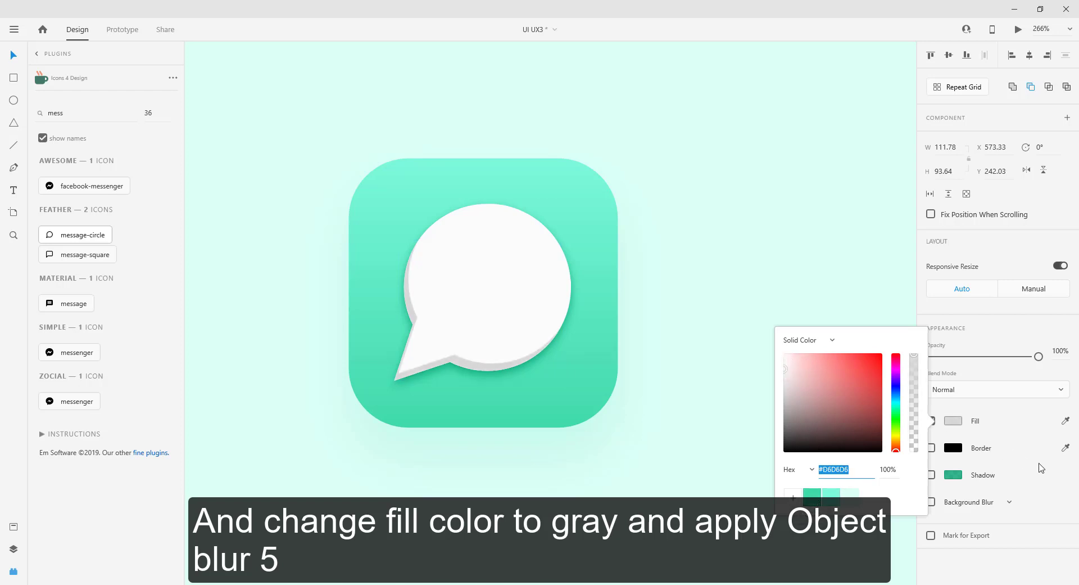
{"action": "key", "text": "Escape"}
- Apply an Object Blur of 3 to the crescent and lower its opacity to 56%
{"action": "left_click", "coordinate": [931, 501]}
{"action": "left_click", "coordinate": [967, 505]}
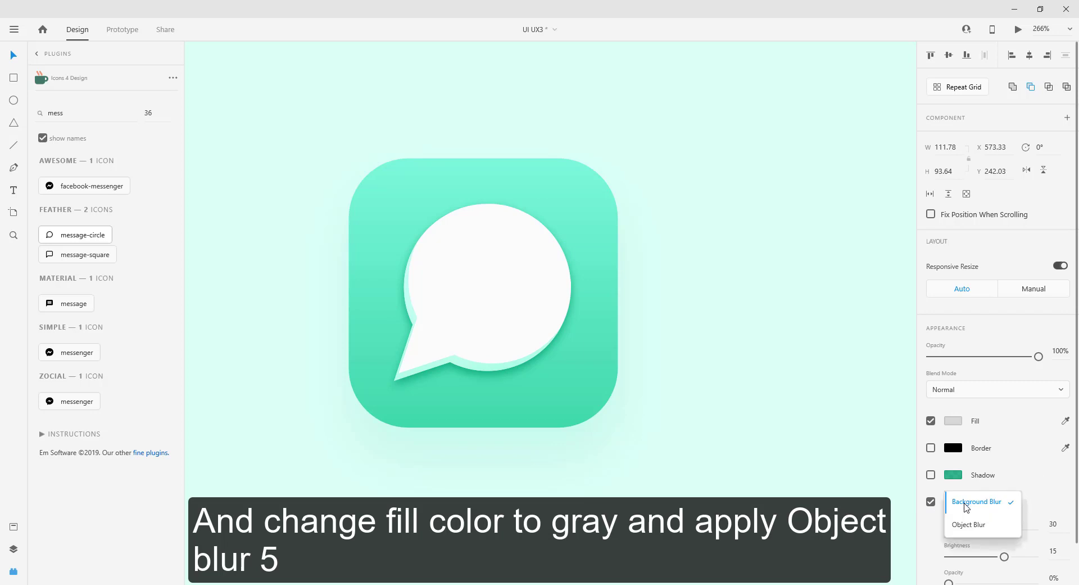
{"action": "left_click", "coordinate": [967, 523]}
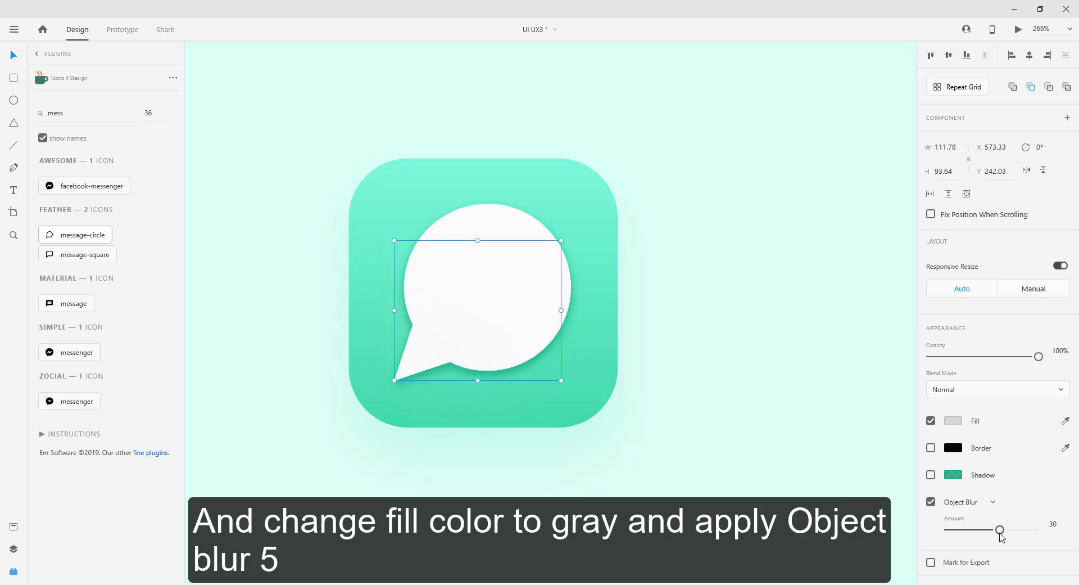
{"action": "left_click_drag", "start_coordinate": [1000, 529], "coordinate": [955, 534]}
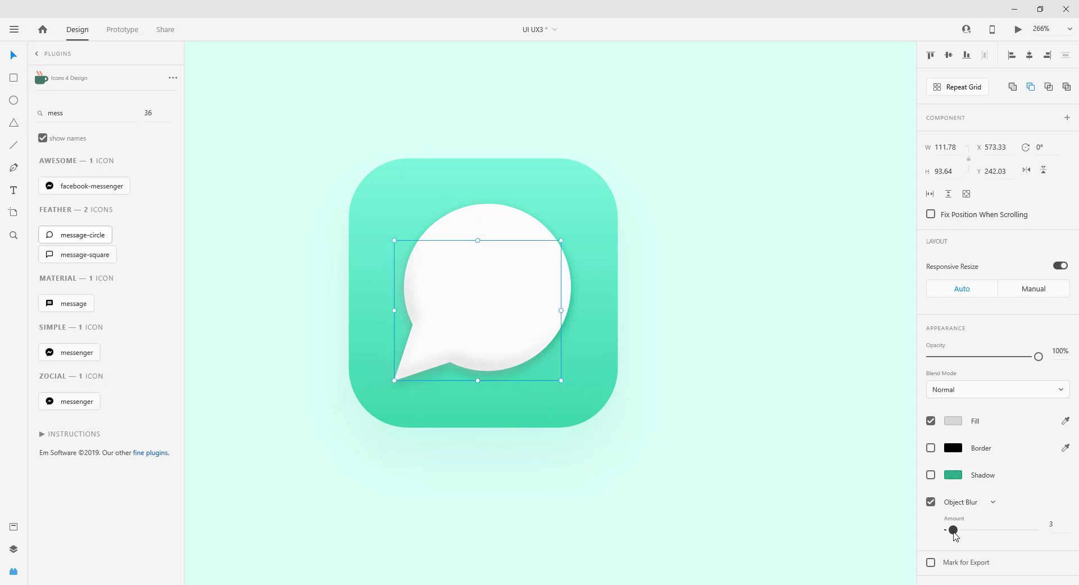
{"action": "left_click_drag", "start_coordinate": [1037, 357], "coordinate": [990, 361]}
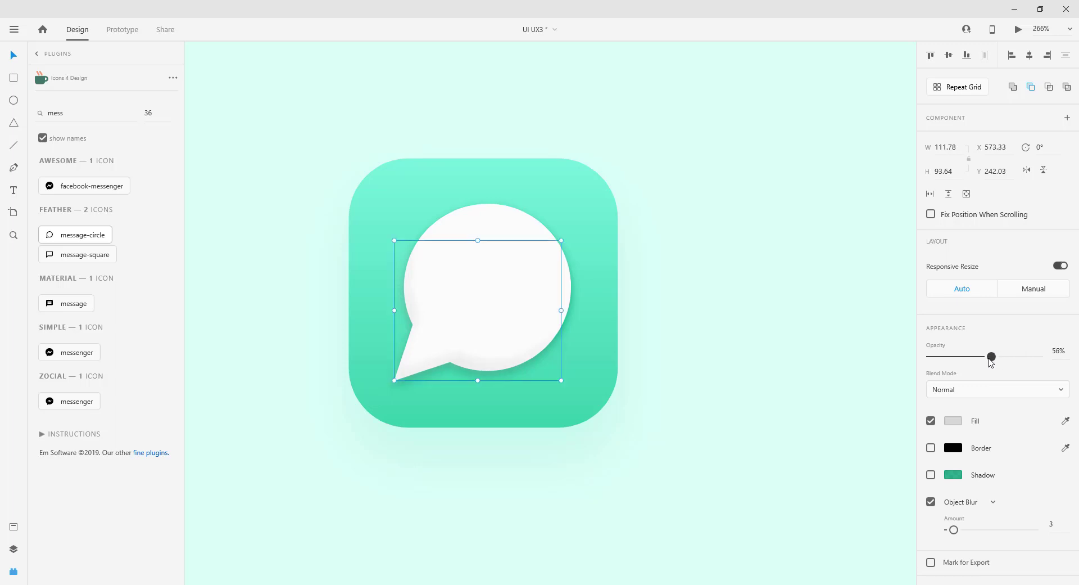
- Reposition the app icon so a copy of the rounded square sits beside it
{"action": "left_click", "coordinate": [692, 358]}
{"action": "scroll", "coordinate": [679, 417], "scroll_direction": "down", "scroll_amount": 1}
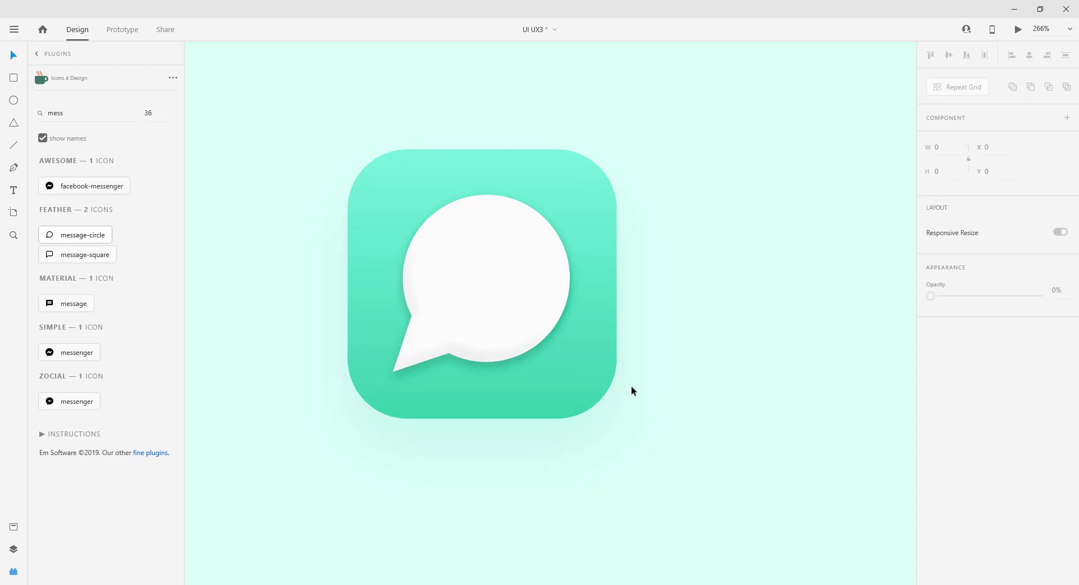
{"action": "left_click", "coordinate": [586, 369]}
{"action": "left_click_drag", "start_coordinate": [586, 369], "coordinate": [747, 360]}
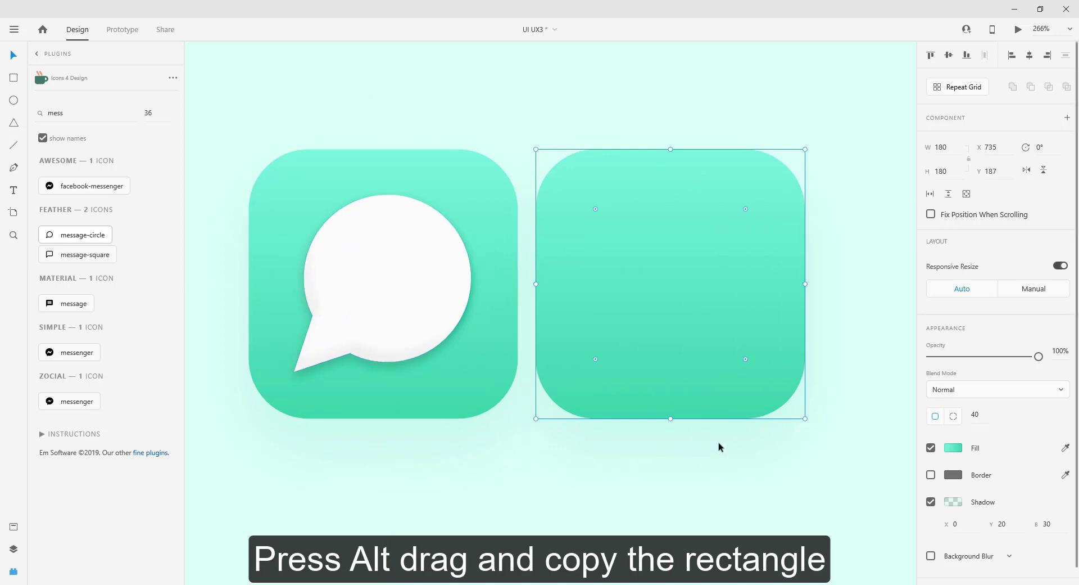
- Switch the square copy's fill to a radial gradient with its centre moved toward the top-left
{"action": "left_click", "coordinate": [958, 448]}
{"action": "left_click", "coordinate": [812, 358]}
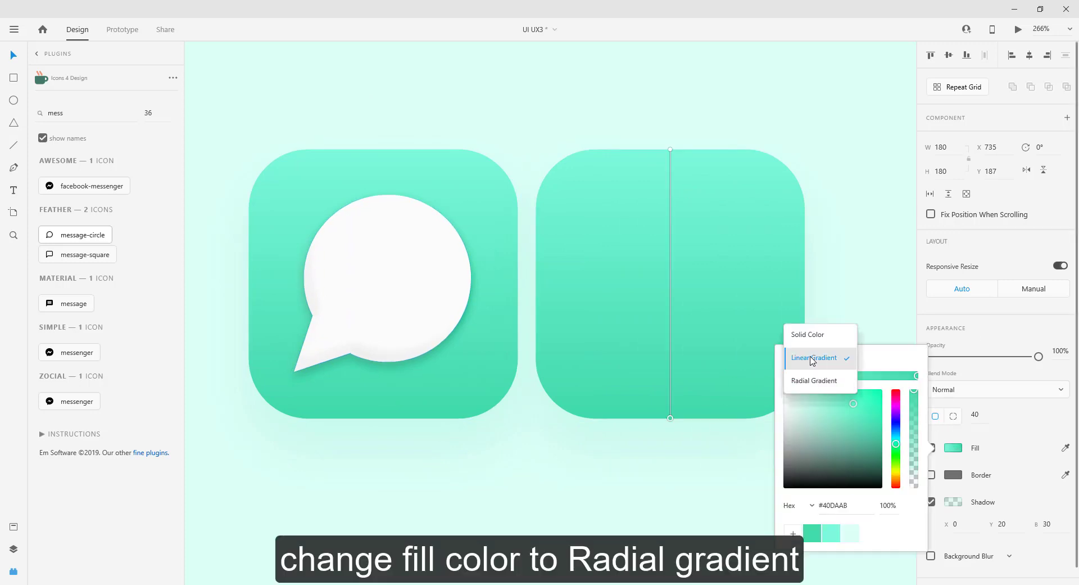
{"action": "left_click", "coordinate": [811, 337]}
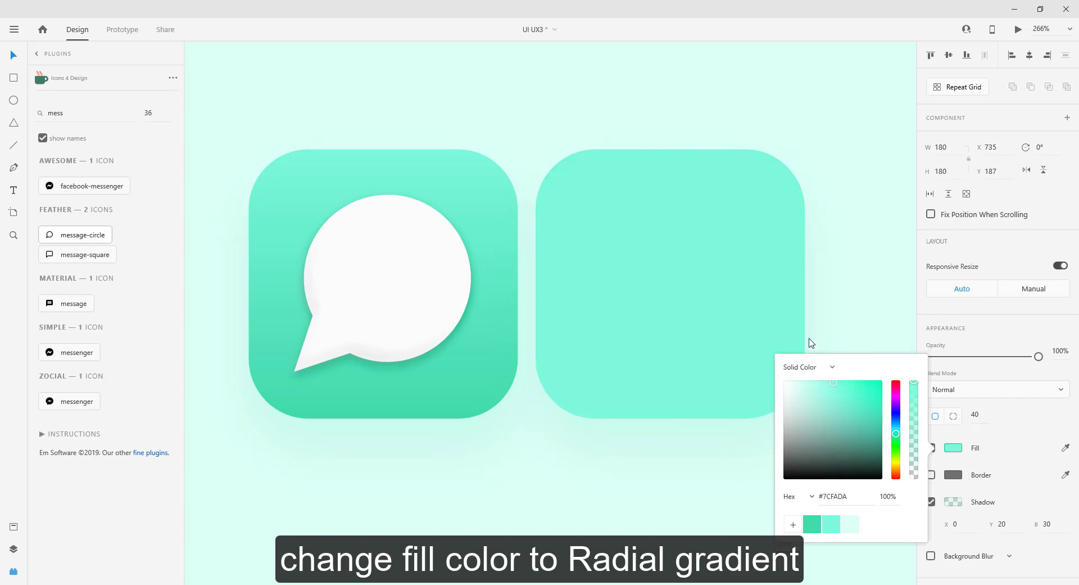
{"action": "left_click", "coordinate": [821, 368]}
{"action": "left_click", "coordinate": [815, 412]}
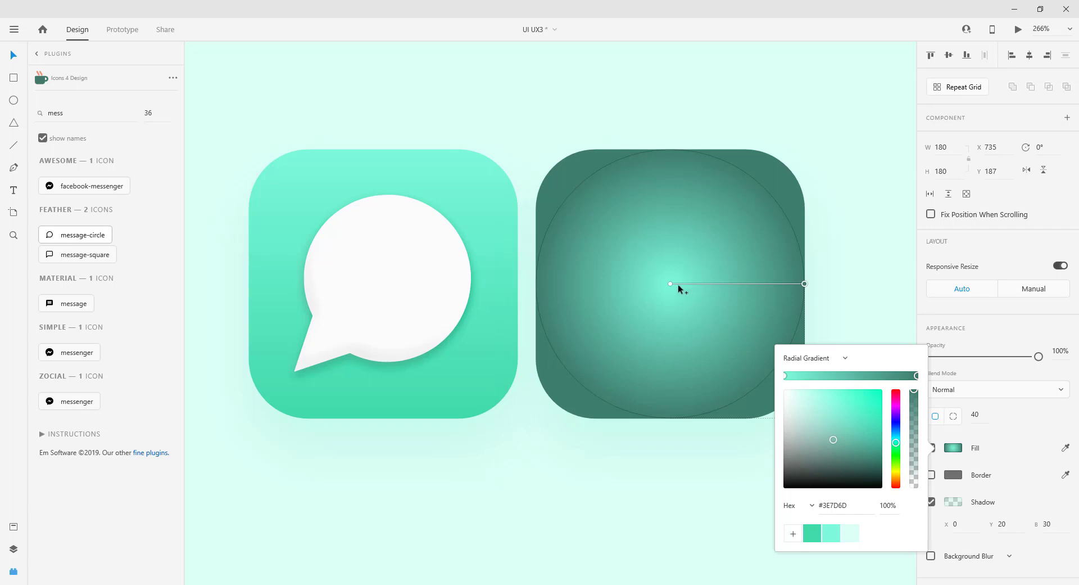
{"action": "left_click_drag", "start_coordinate": [670, 284], "coordinate": [587, 204]}
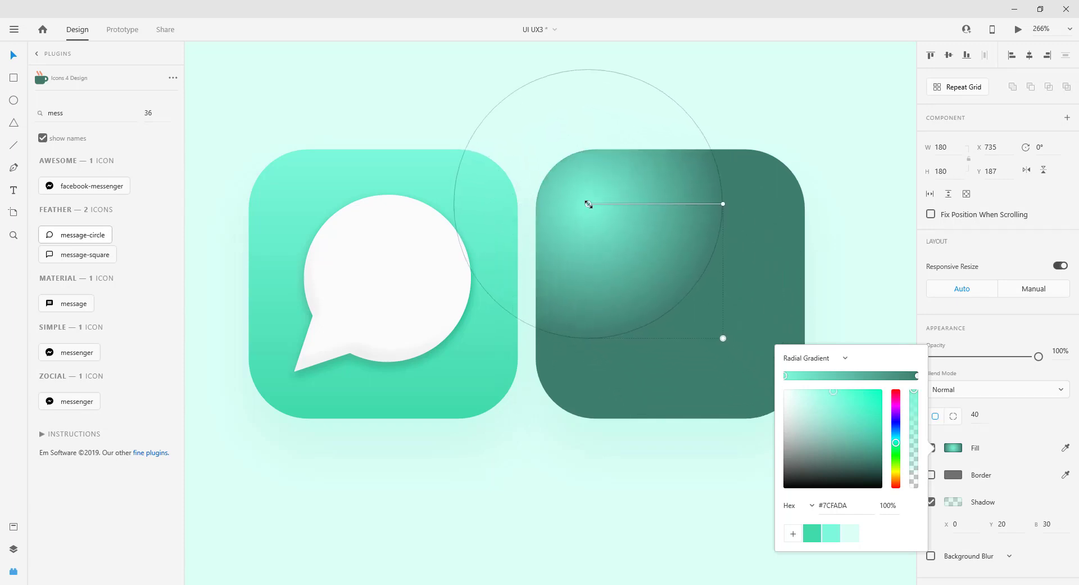
- Recolour the radial gradient stops: outer stop grey #888888, inner stop near-white #FCFFFE
{"action": "left_click", "coordinate": [916, 375]}
{"action": "left_click_drag", "start_coordinate": [832, 443], "coordinate": [775, 438]}
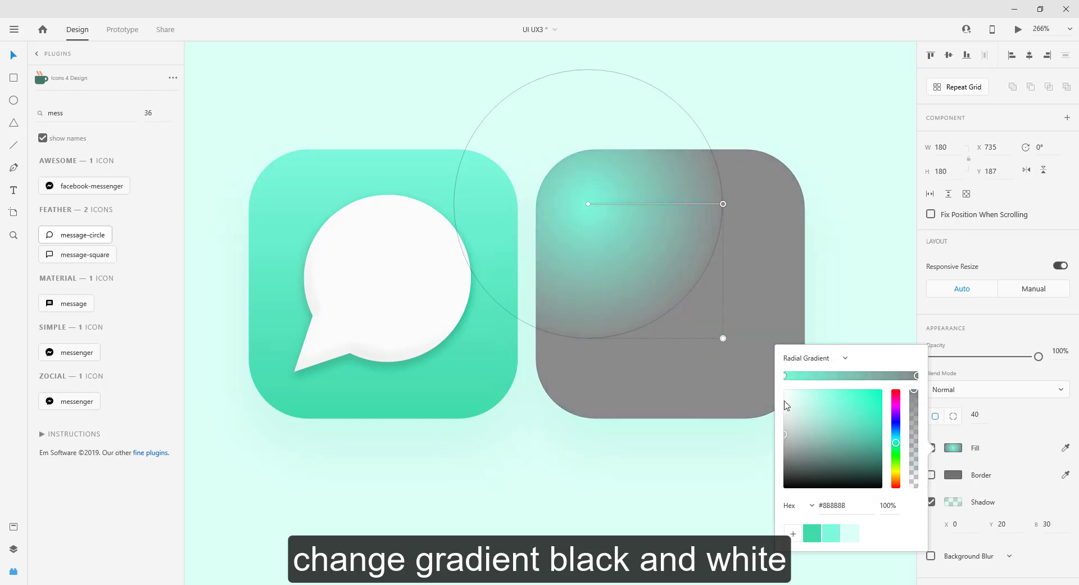
{"action": "left_click", "coordinate": [786, 376]}
{"action": "left_click_drag", "start_coordinate": [837, 398], "coordinate": [787, 391]}
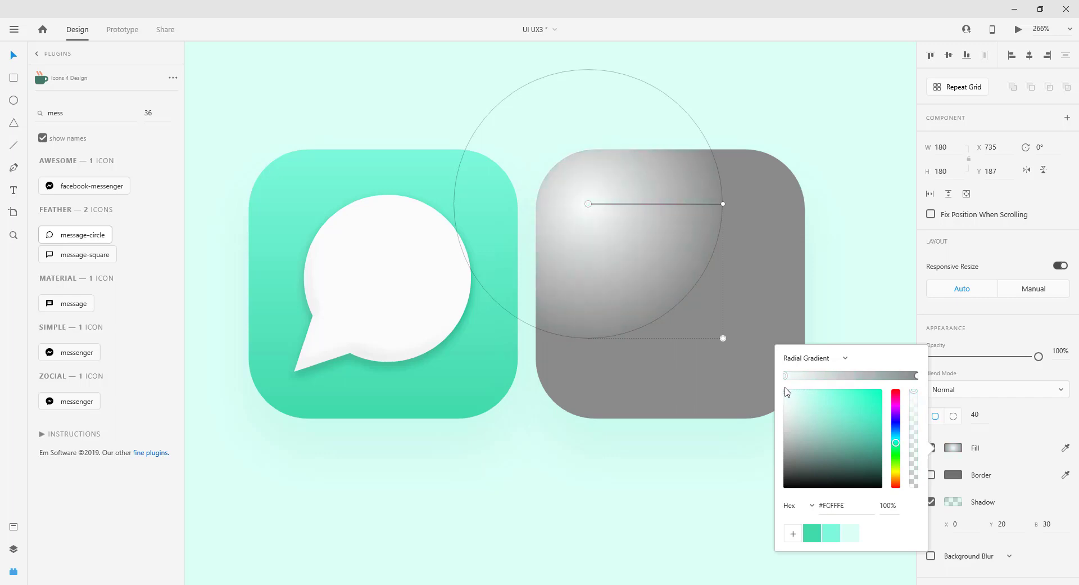
{"action": "left_click", "coordinate": [981, 394]}
- Give the grey gradient square Multiply blend at 10% opacity and place it over the green icon
{"action": "left_click", "coordinate": [967, 391]}
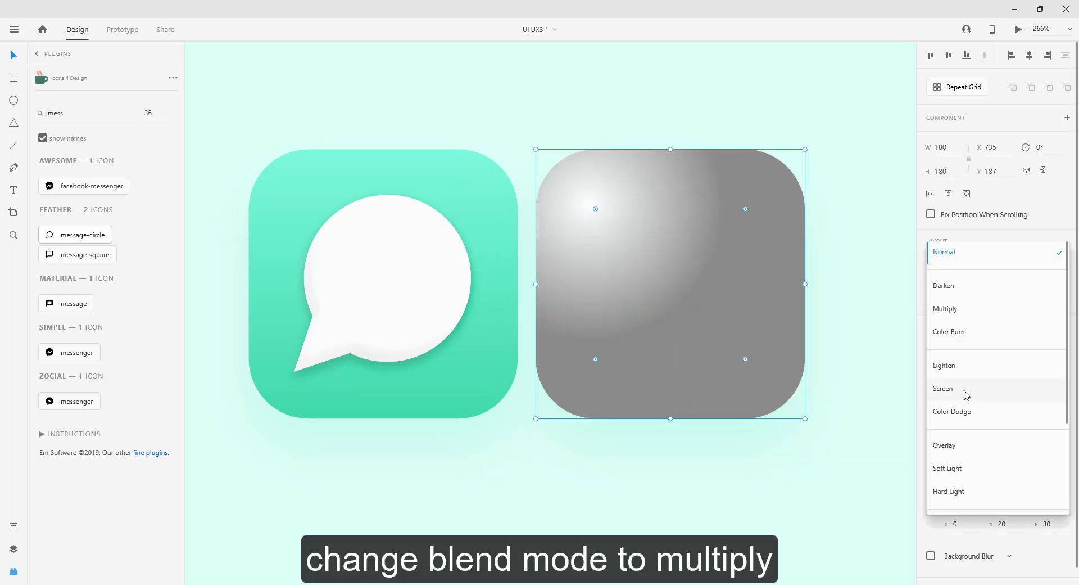
{"action": "left_click", "coordinate": [949, 315]}
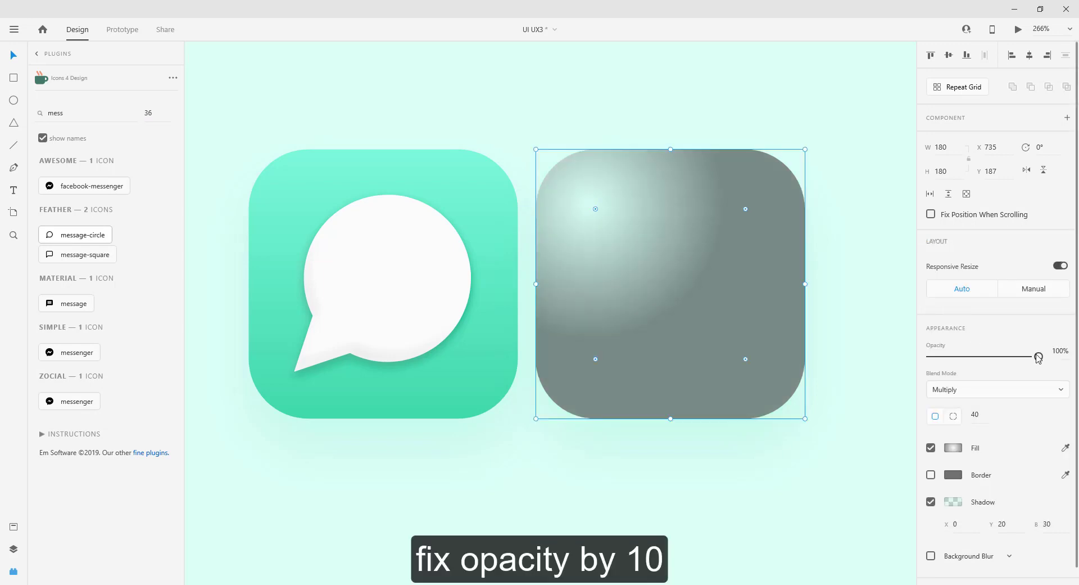
{"action": "left_click_drag", "start_coordinate": [1039, 357], "coordinate": [942, 363]}
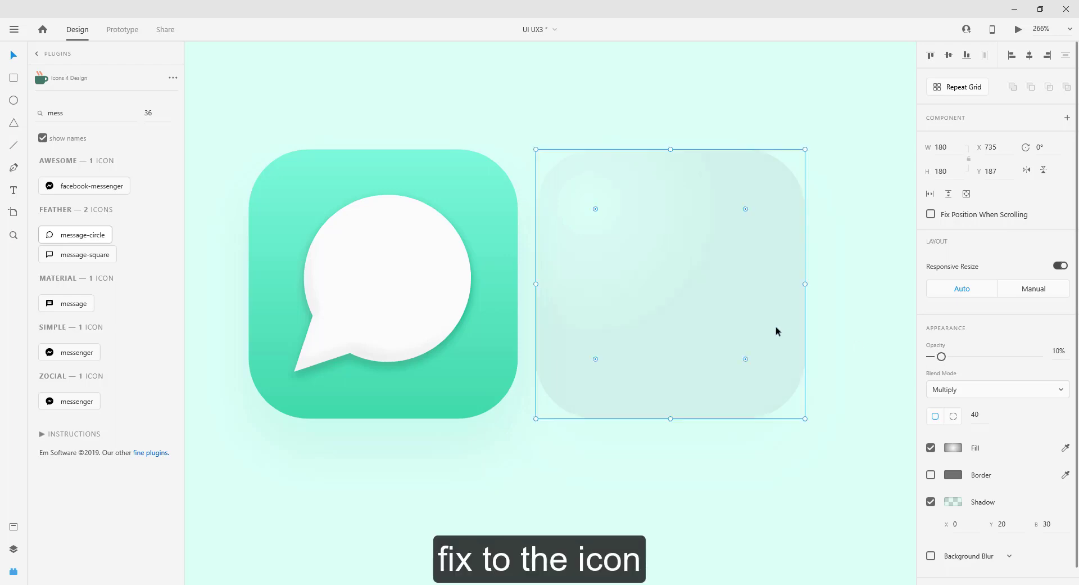
{"action": "left_click_drag", "start_coordinate": [775, 330], "coordinate": [487, 339]}
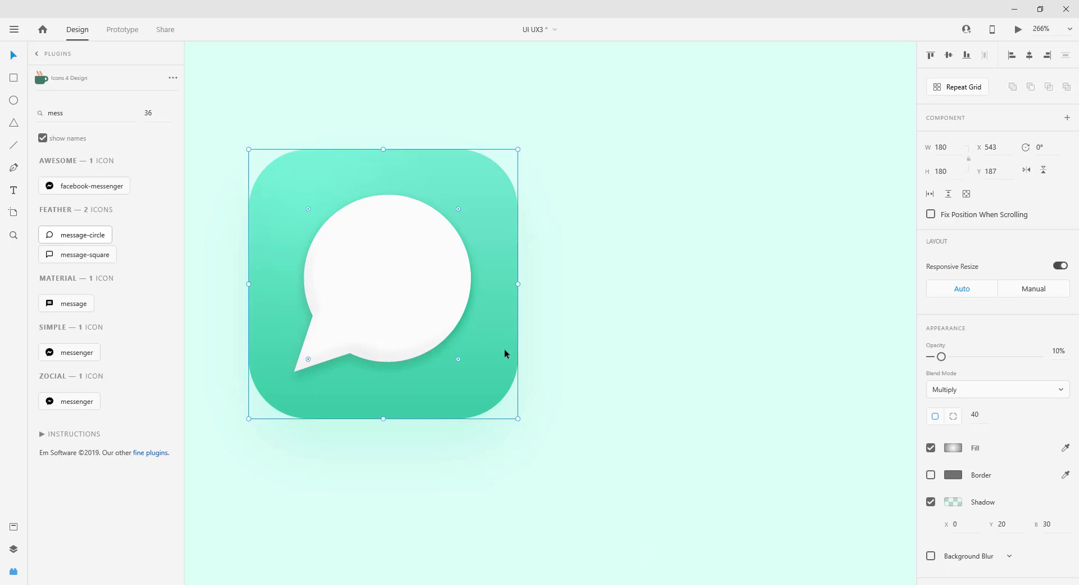